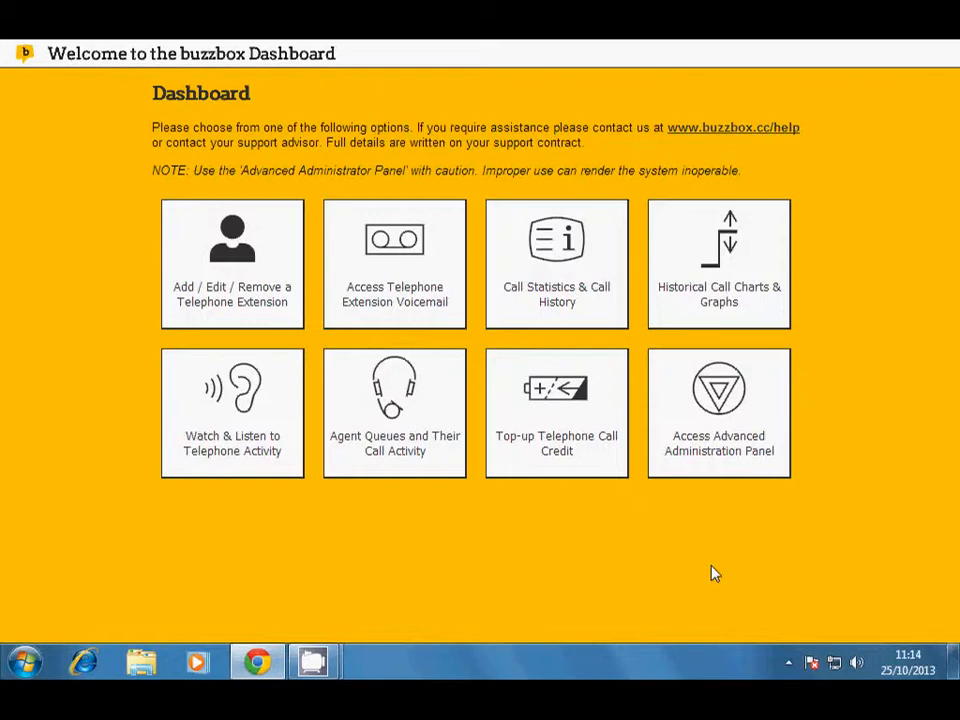
Open the IVR application in the advanced administration panel and start a new IVR
left_click(720, 400)
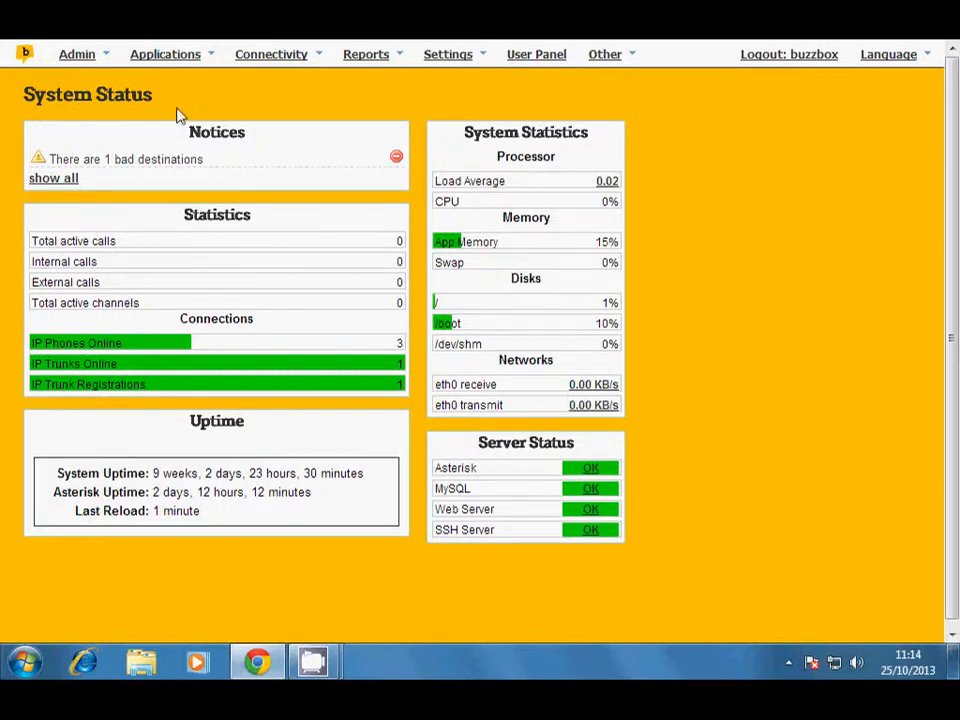
left_click(167, 60)
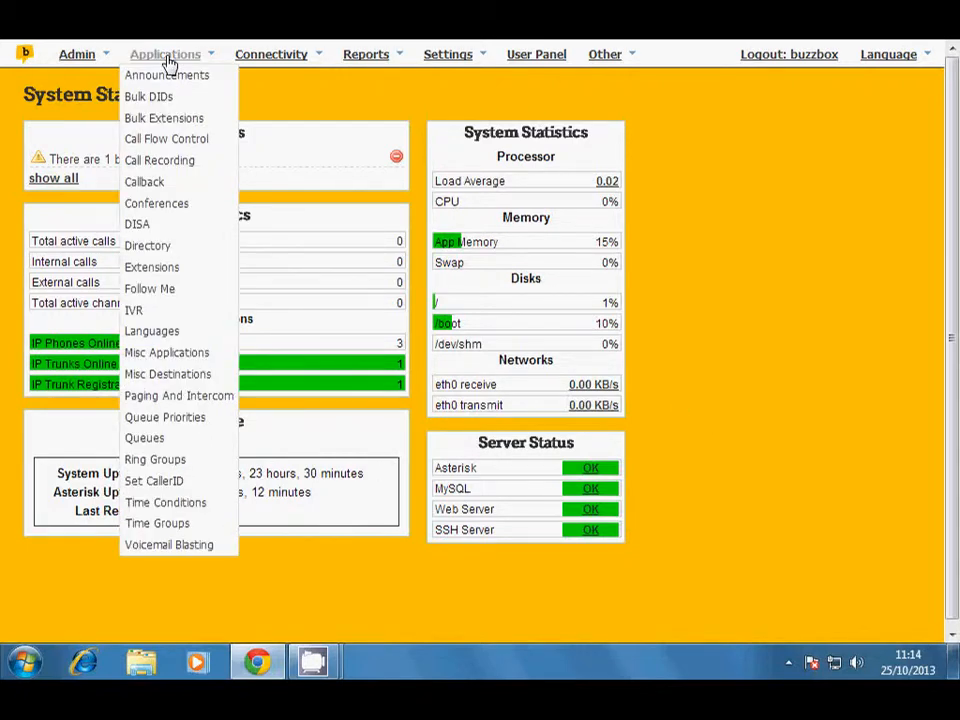
left_click(141, 312)
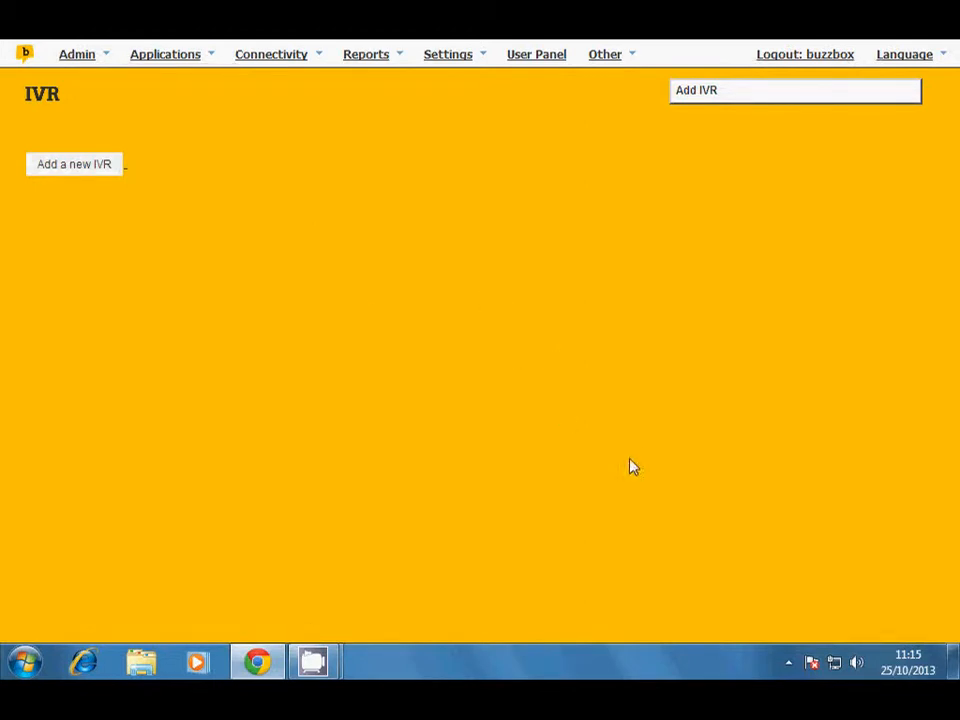
left_click(88, 176)
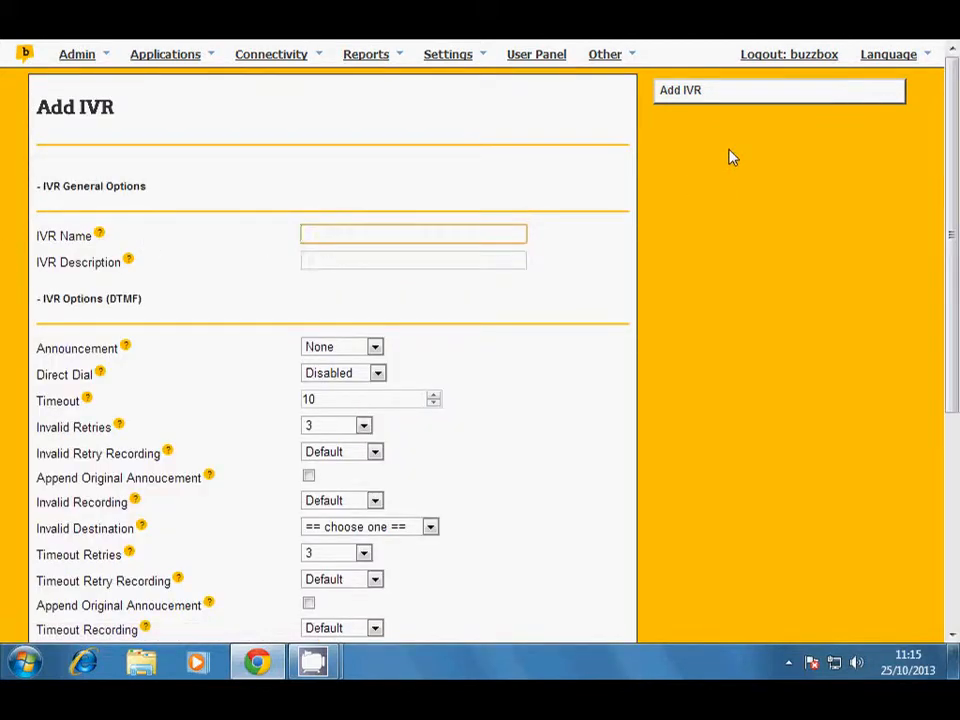
Name the new IVR "WelcomeMenu" and leave its description blank
type("Wlec")
key("BackSpace")
key("BackSpace")
key("BackSpace")
type("el")
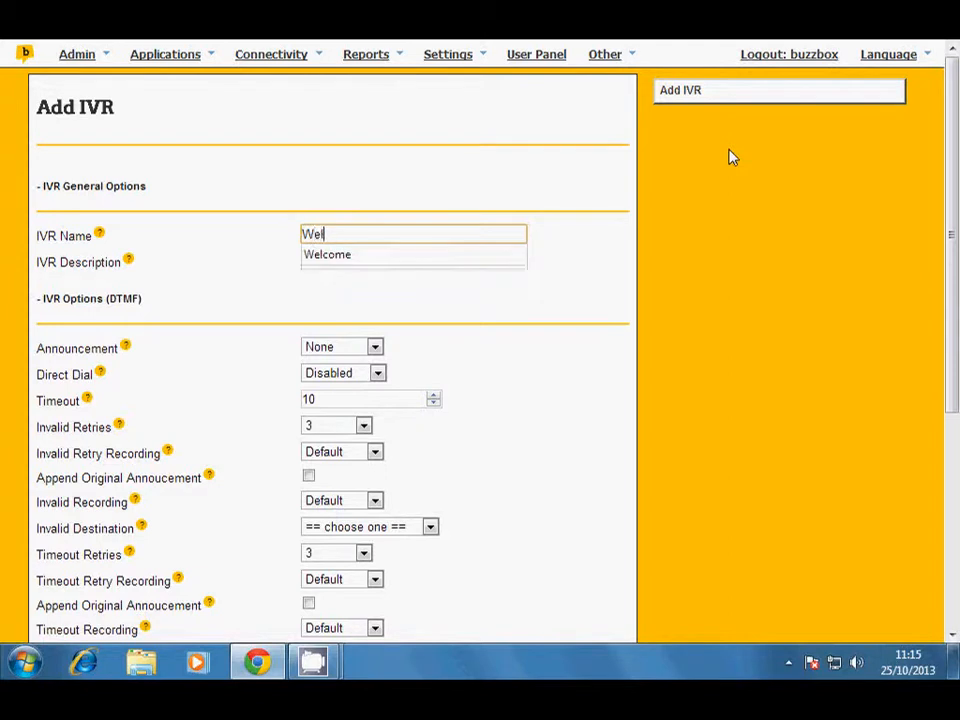
type("comeMenu")
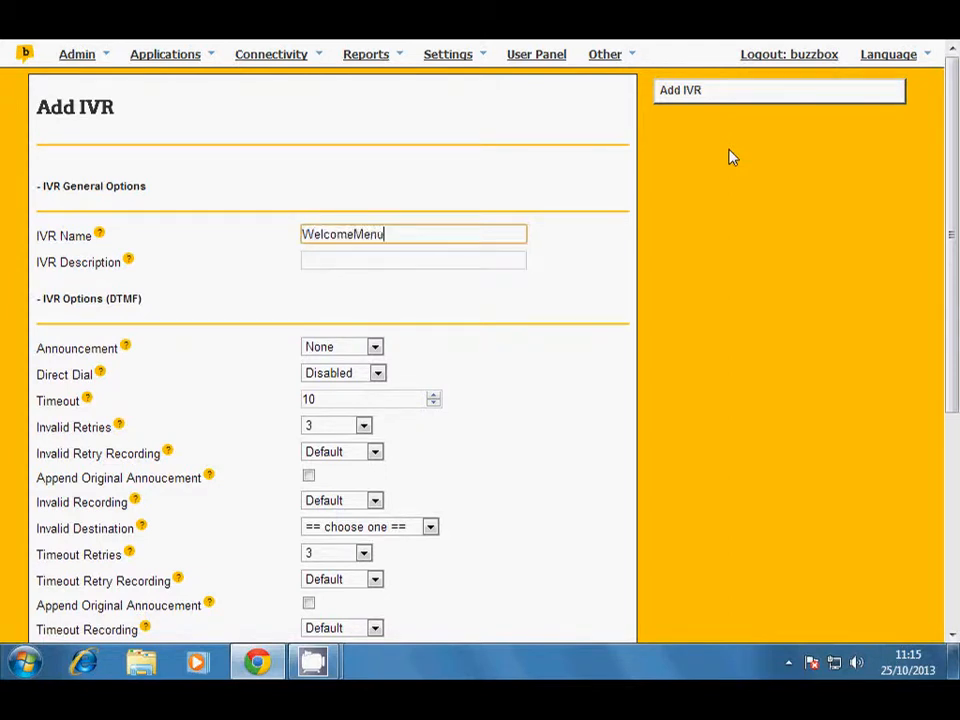
key("Tab")
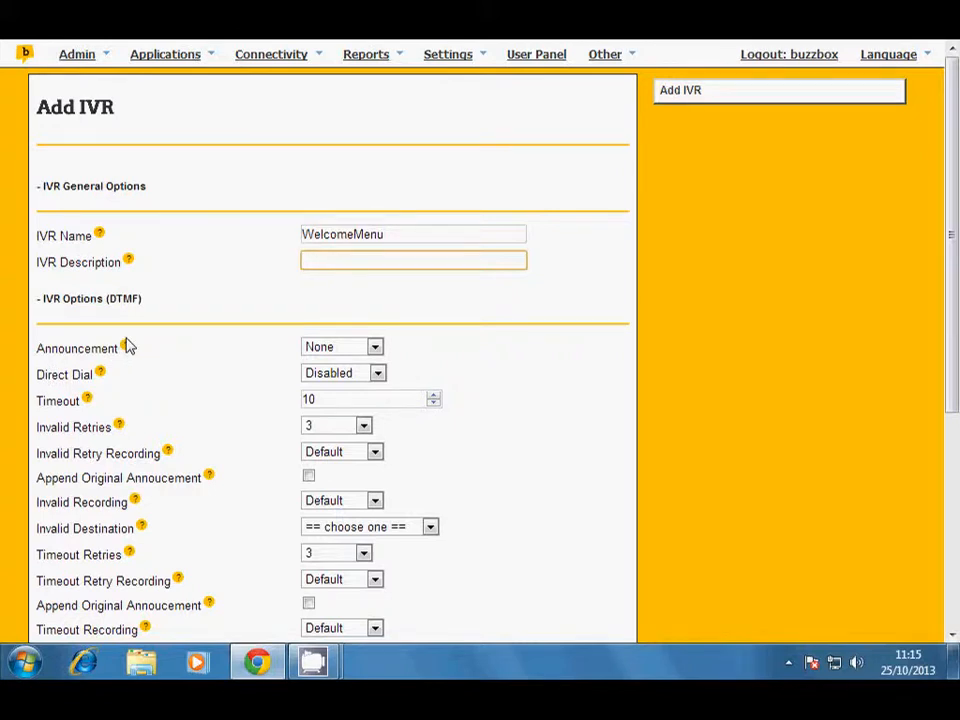
Set the IVR's announcement to Welcome2 and its direct dial option to Extensions
left_click(370, 348)
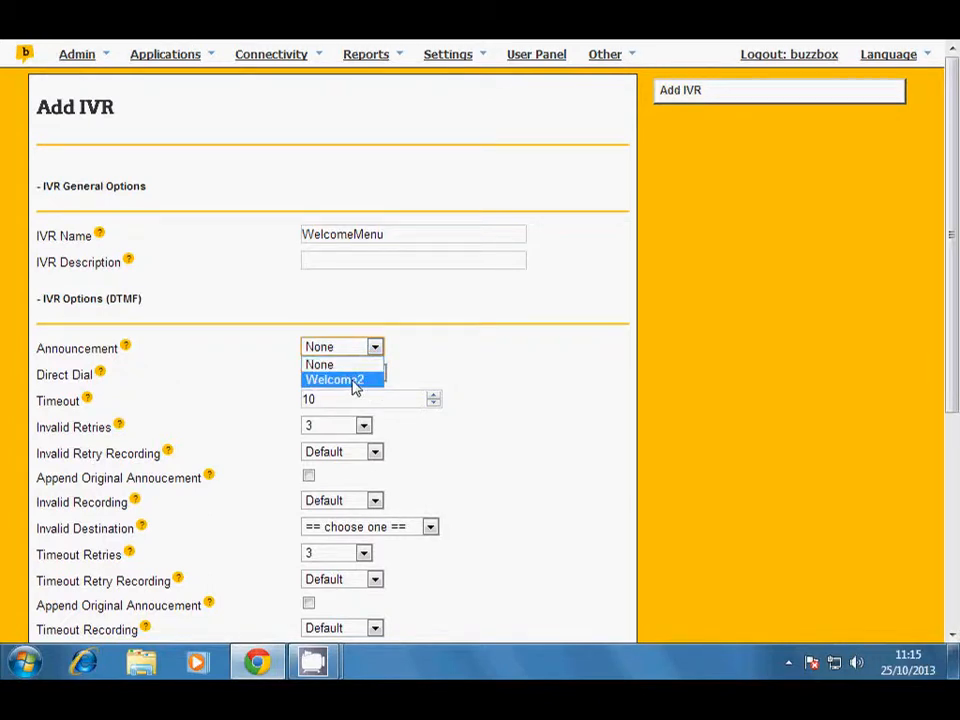
left_click(355, 385)
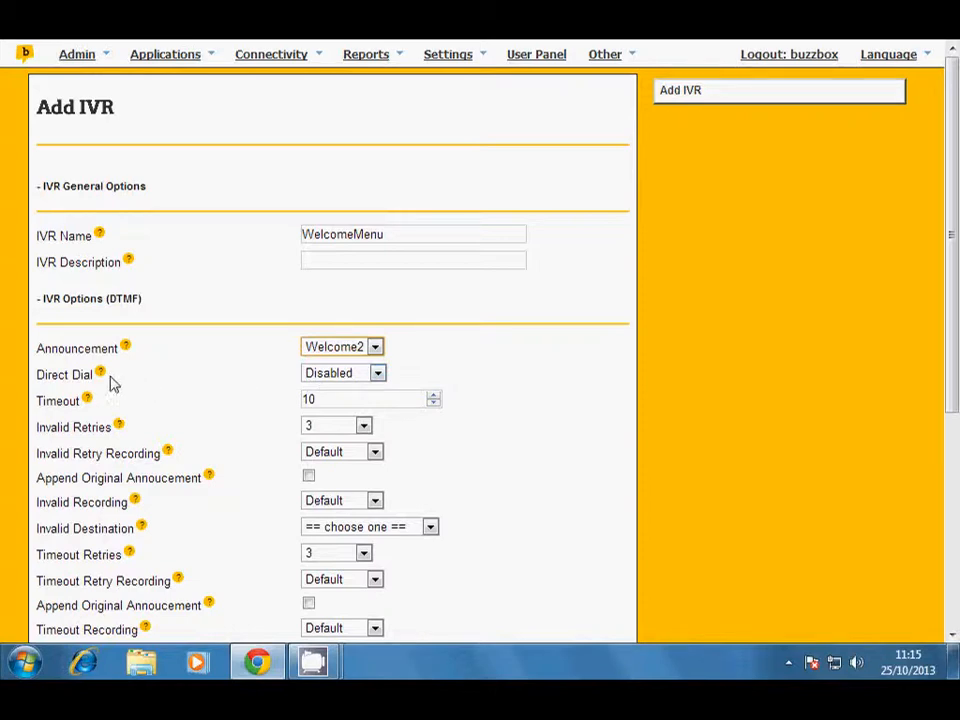
left_click(334, 374)
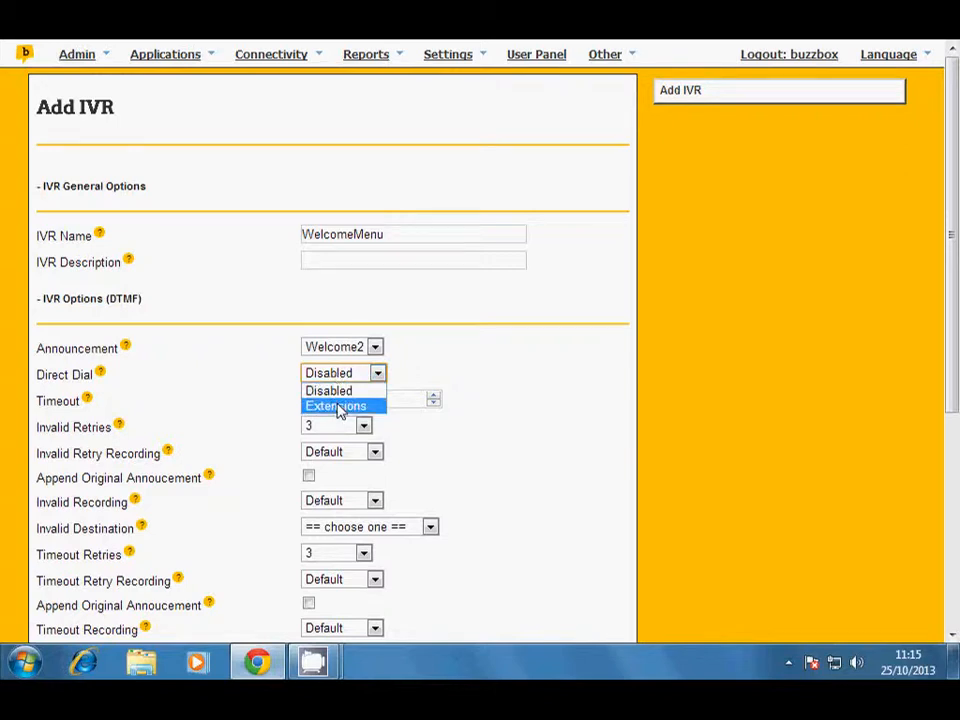
left_click(336, 405)
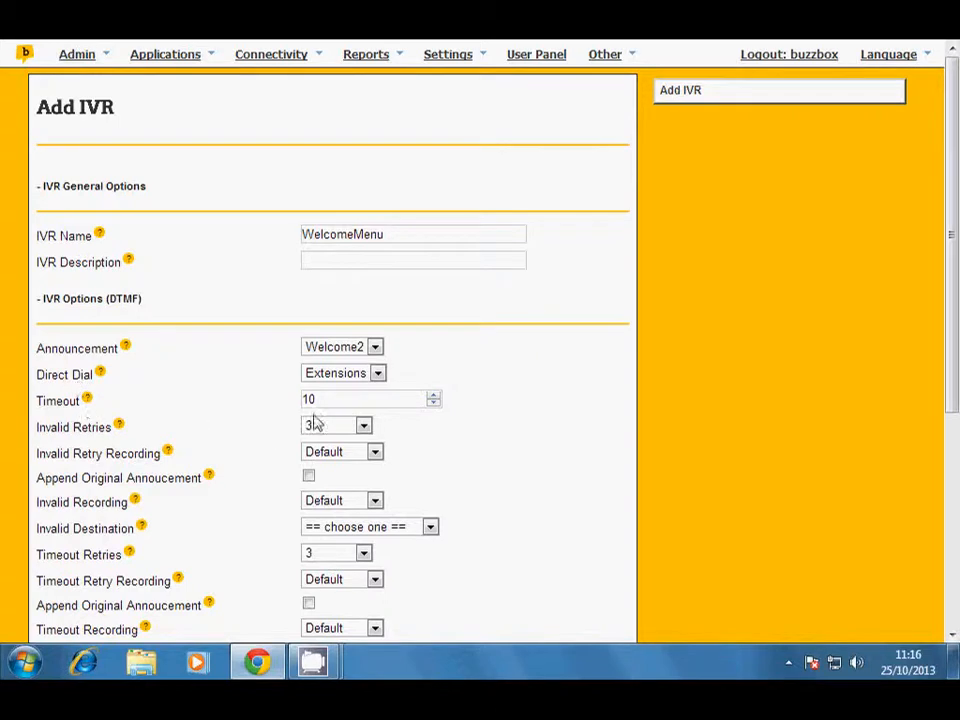
Set the IVR's timeout to 3
left_click_drag(316, 399, 297, 403)
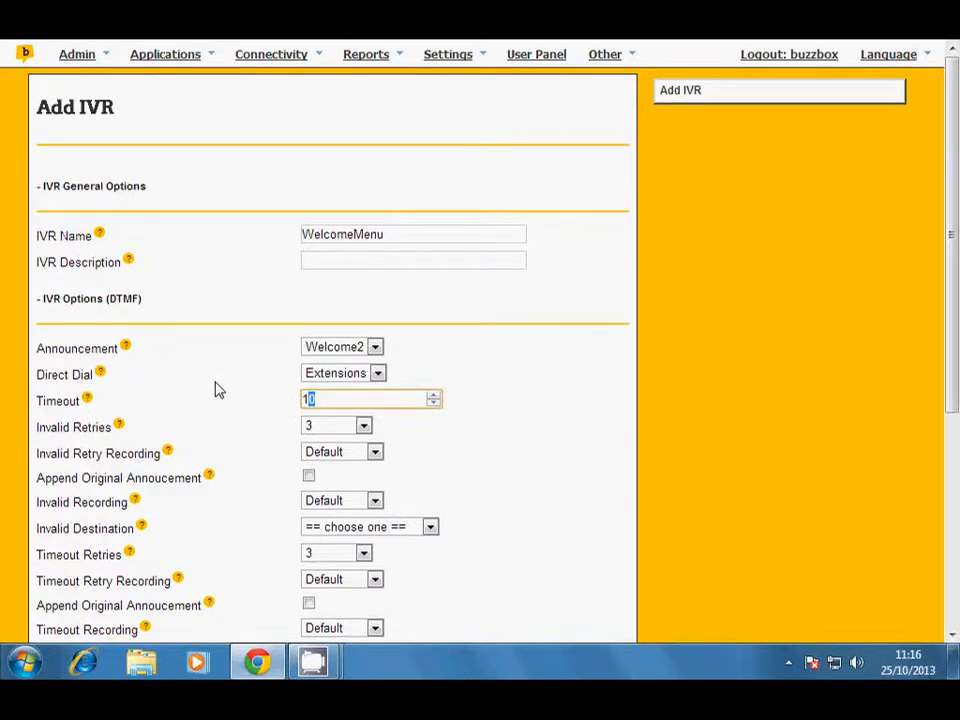
type("10")
key("BackSpace")
key("BackSpace")
type("3")
Set the IVR's invalid retries to 0 and its invalid recording to None
left_click_drag(952, 240, 952, 308)
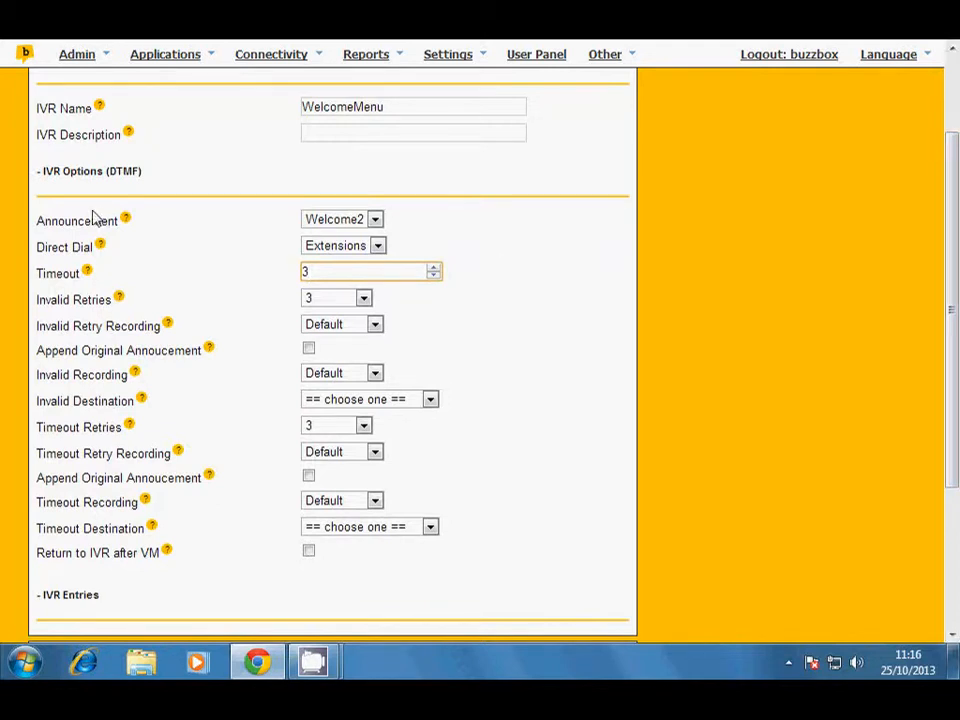
left_click(338, 299)
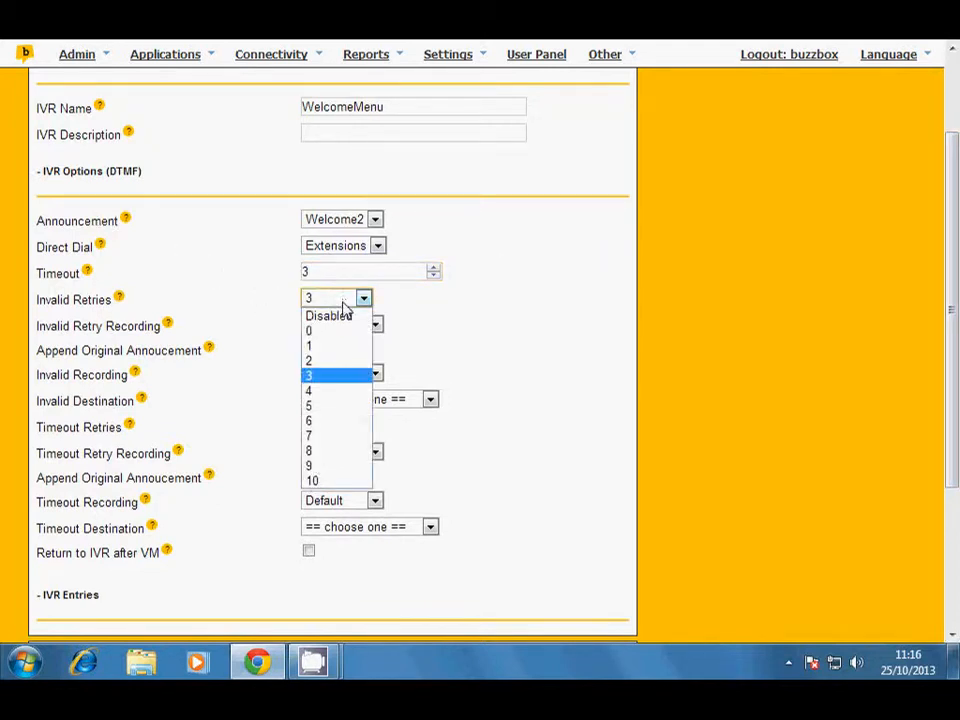
left_click(343, 303)
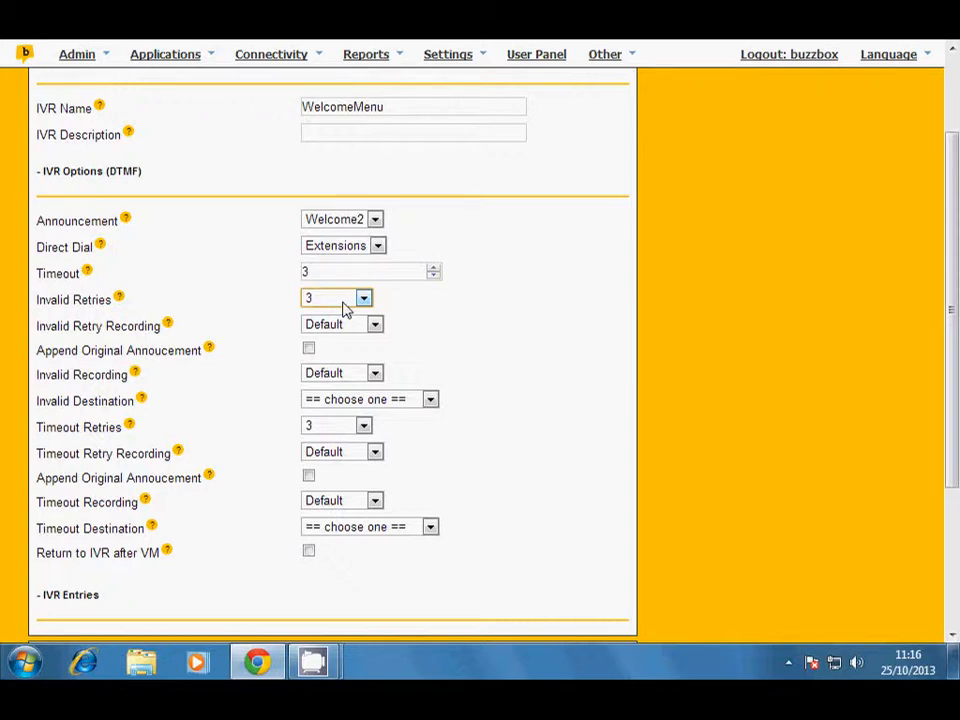
left_click(344, 305)
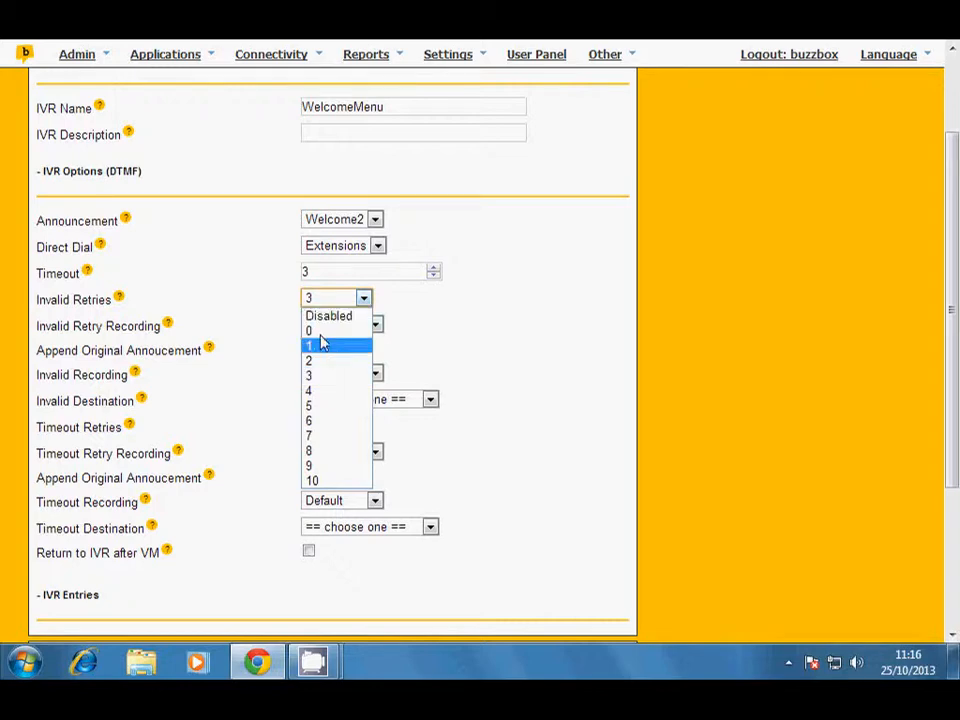
left_click(322, 332)
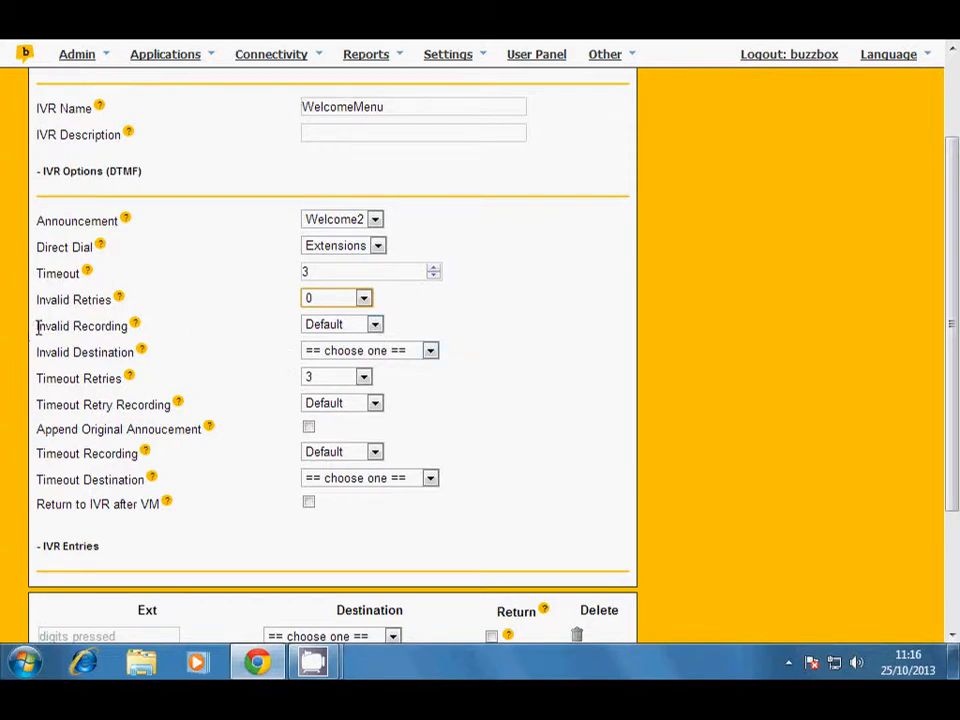
left_click(332, 326)
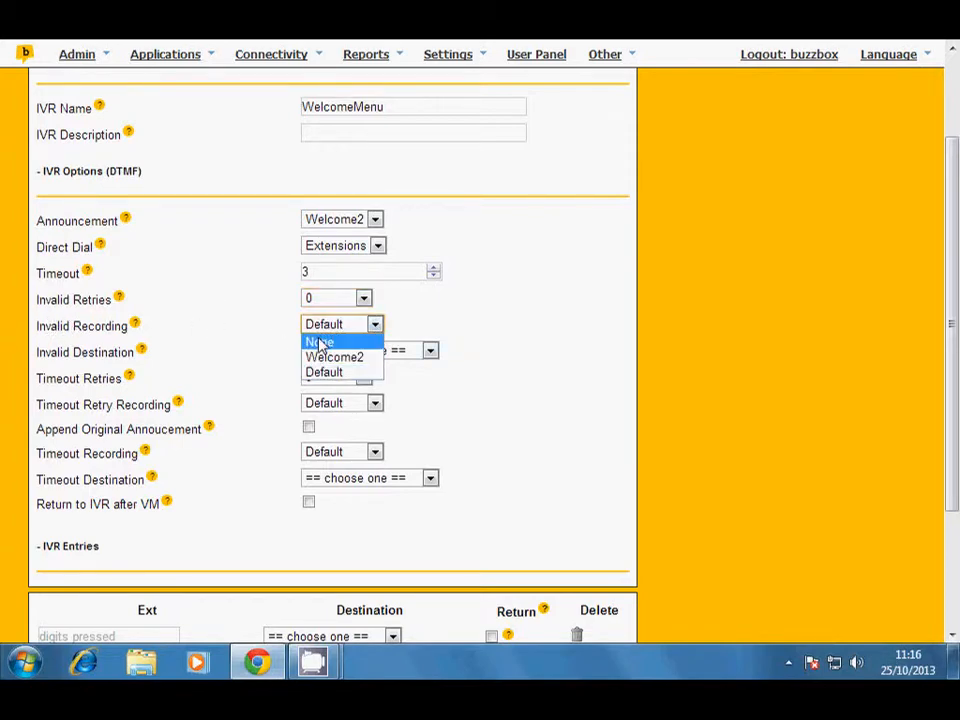
left_click(319, 343)
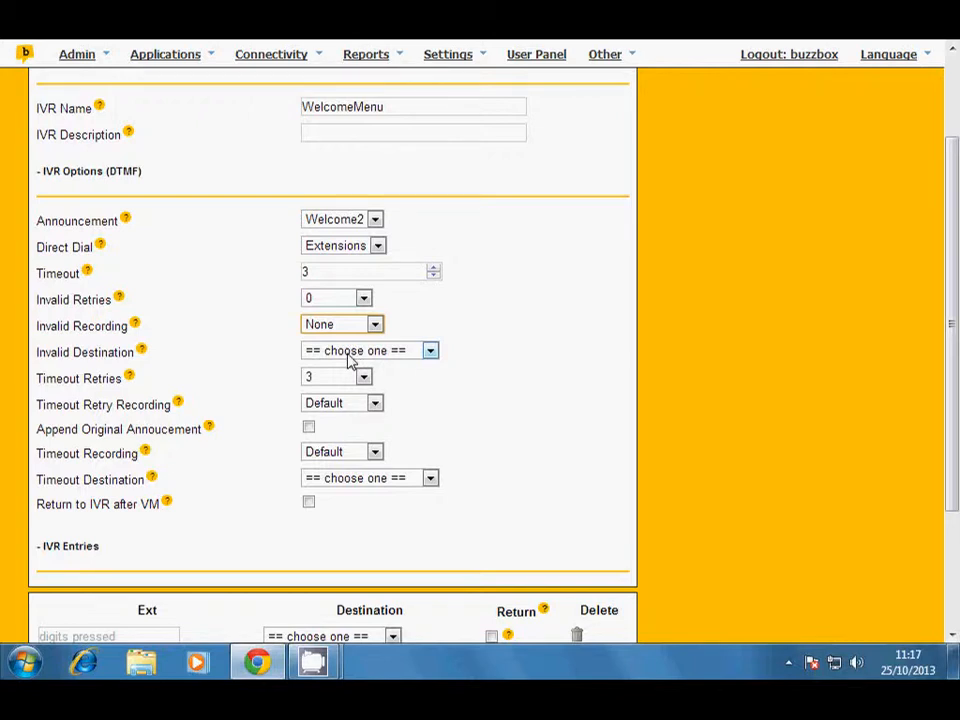
left_click(349, 352)
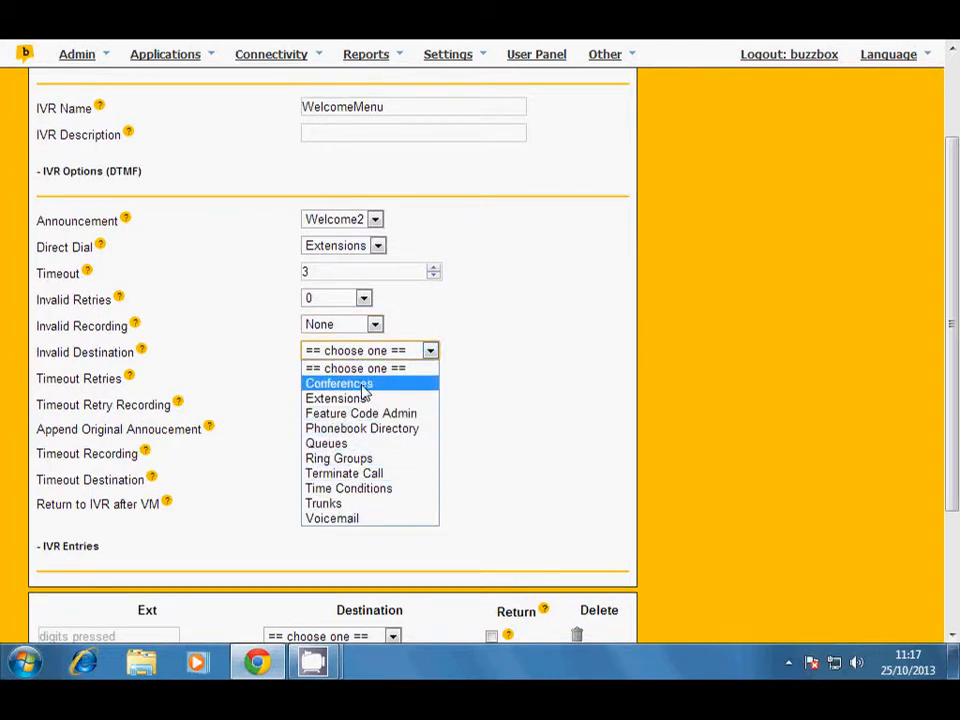
left_click(357, 462)
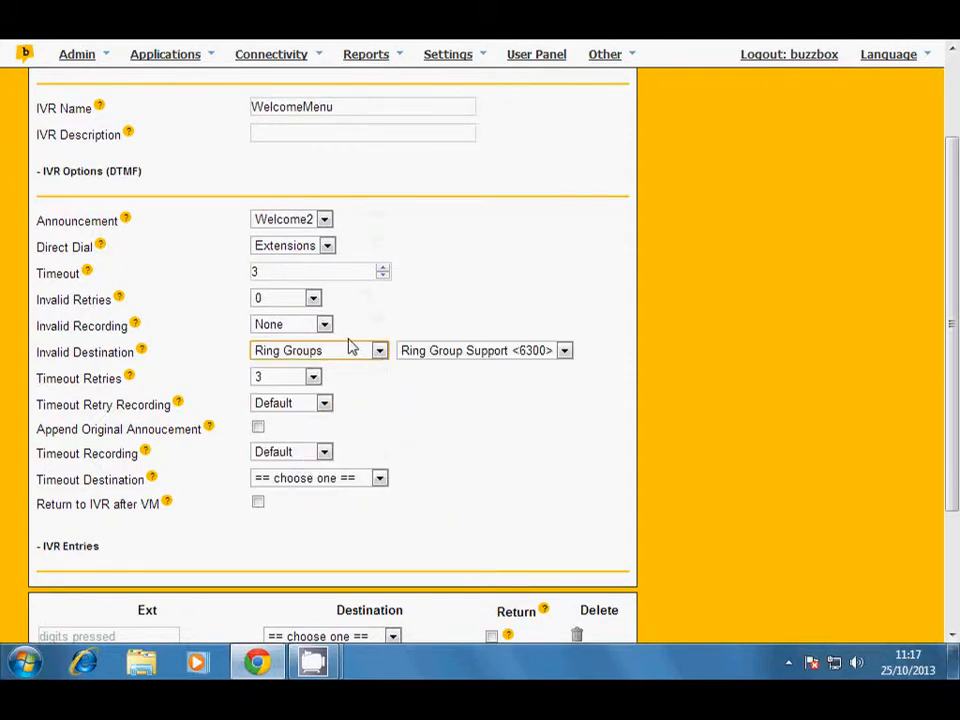
left_click(476, 351)
left_click(478, 354)
Set the IVR's invalid destination to Extensions with extension 6001 as the target
left_click(380, 352)
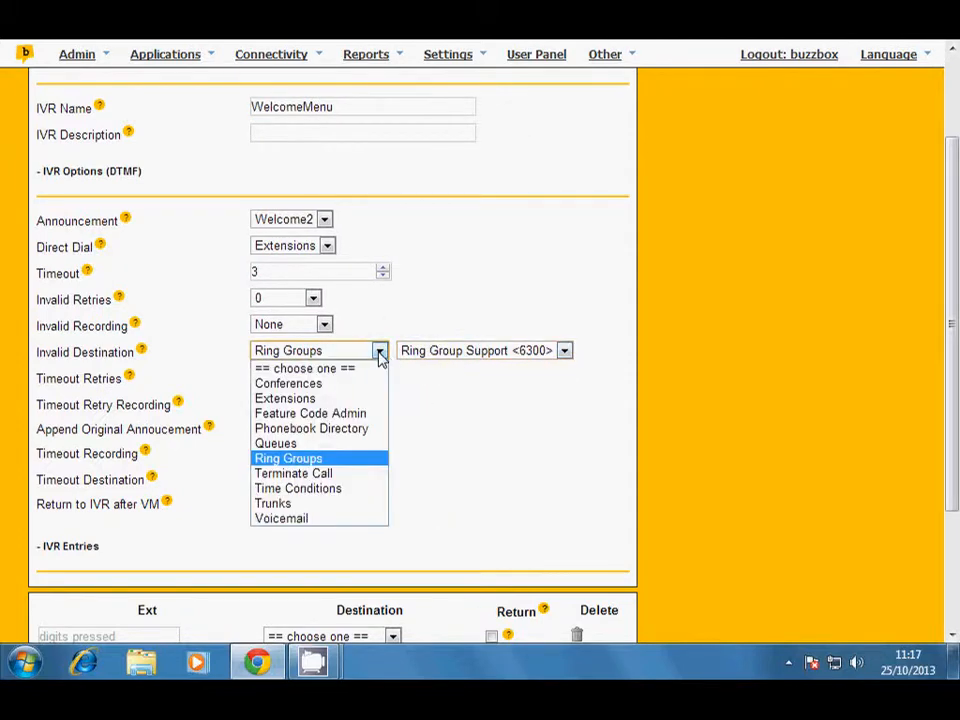
left_click(326, 398)
left_click(444, 358)
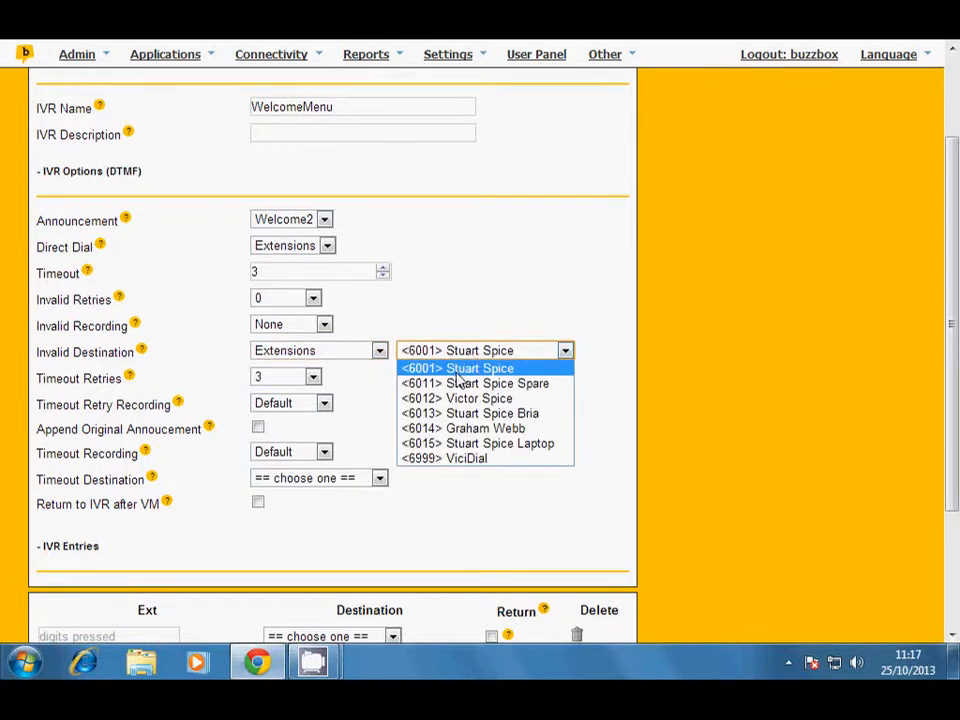
left_click(458, 368)
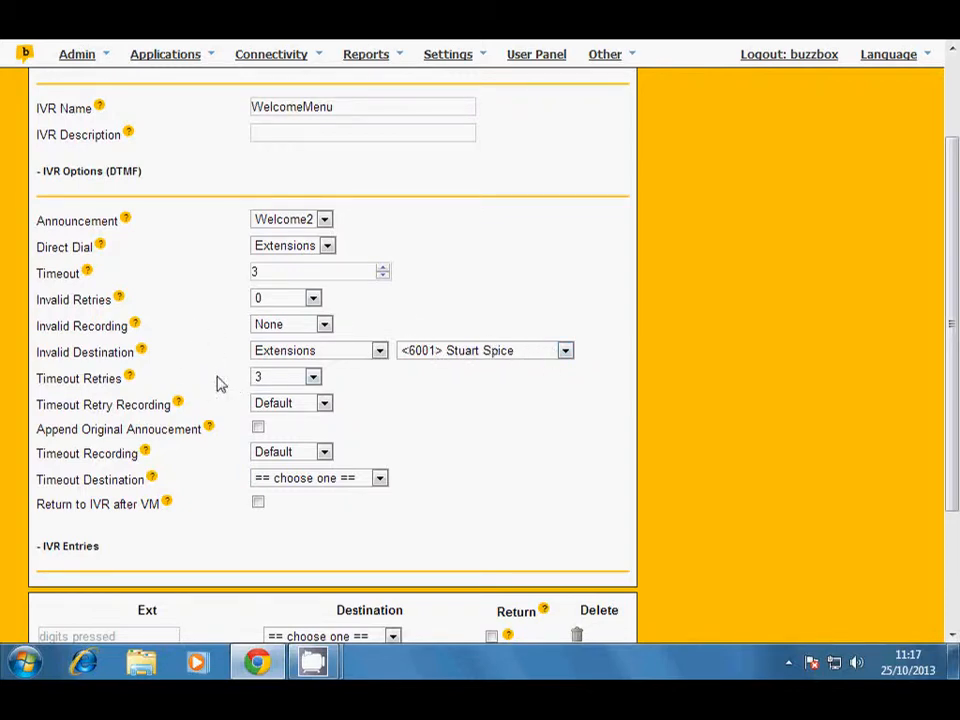
Set the timeout retries to 0, and both the timeout retry recording and the timeout recording to None
left_click(303, 378)
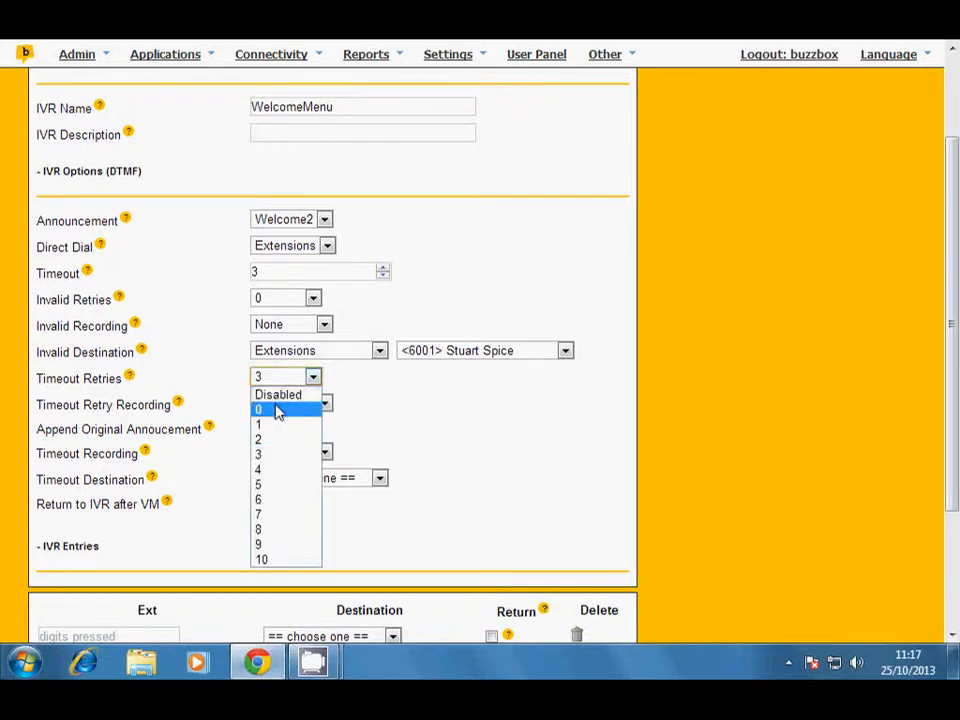
left_click(276, 408)
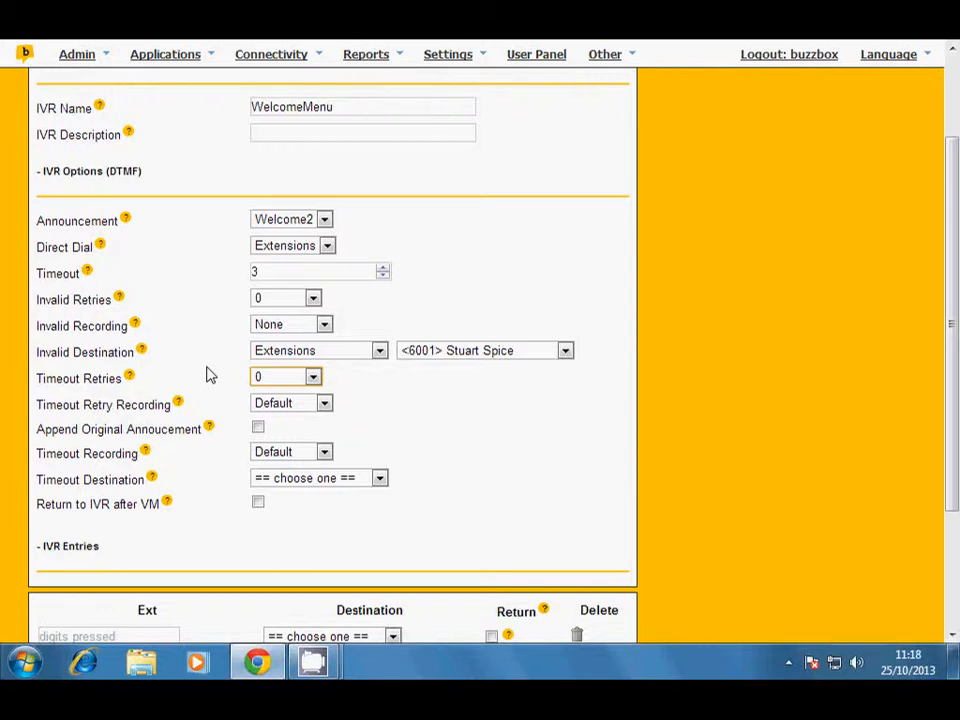
left_click(323, 402)
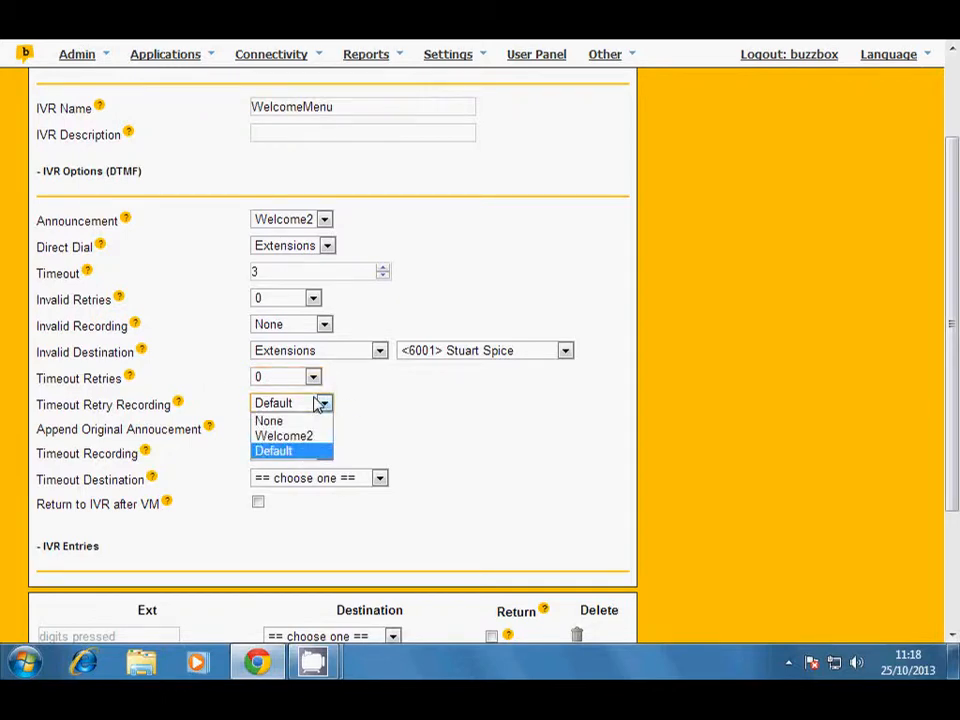
left_click(280, 421)
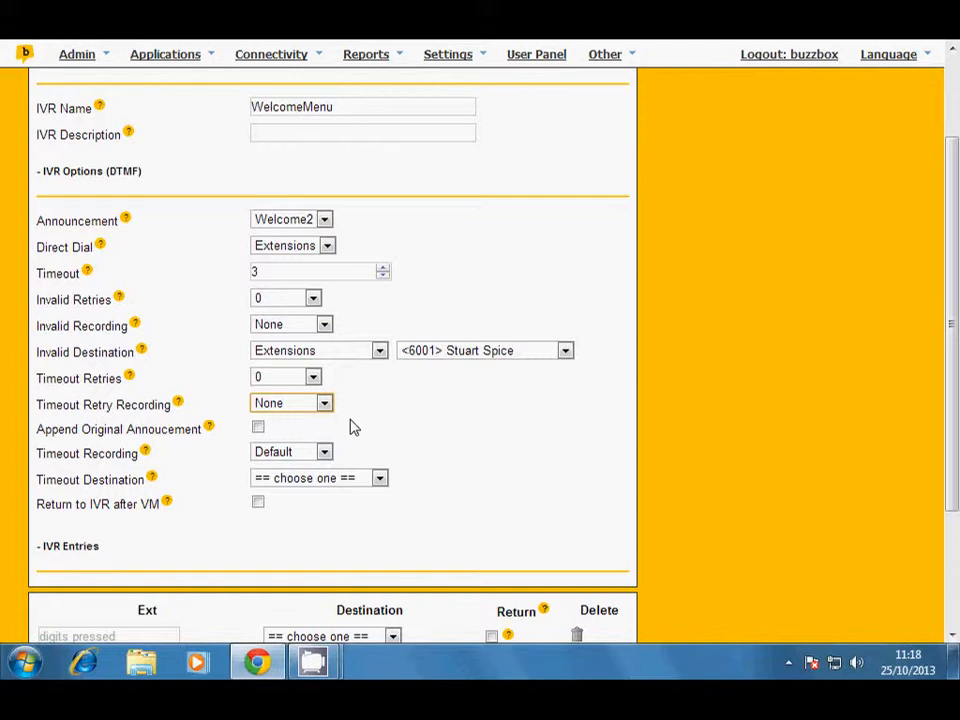
left_click(270, 455)
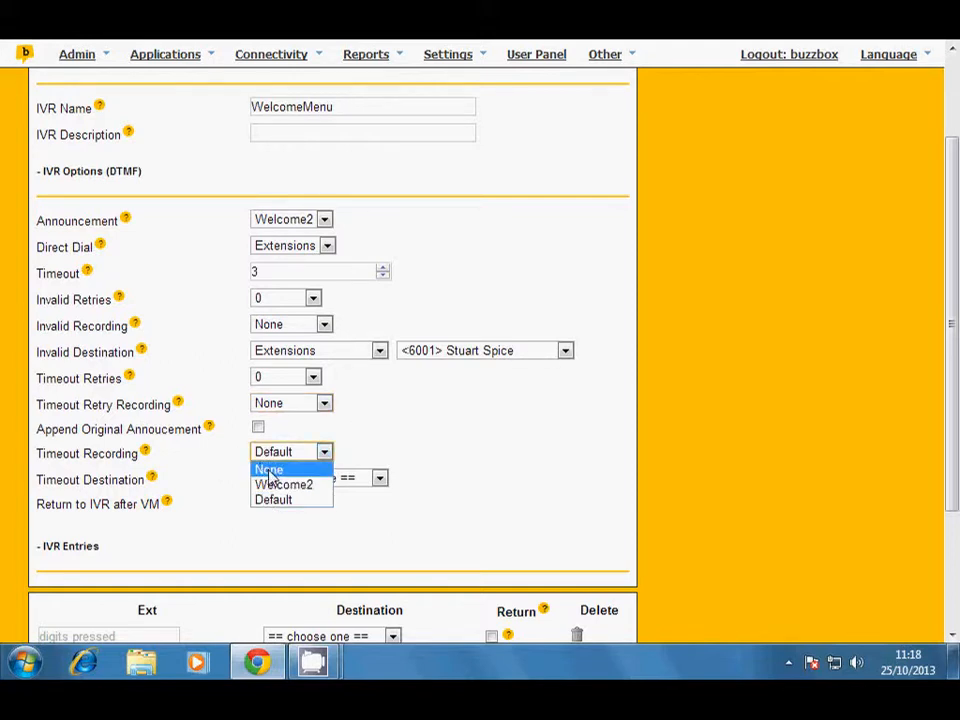
left_click(270, 470)
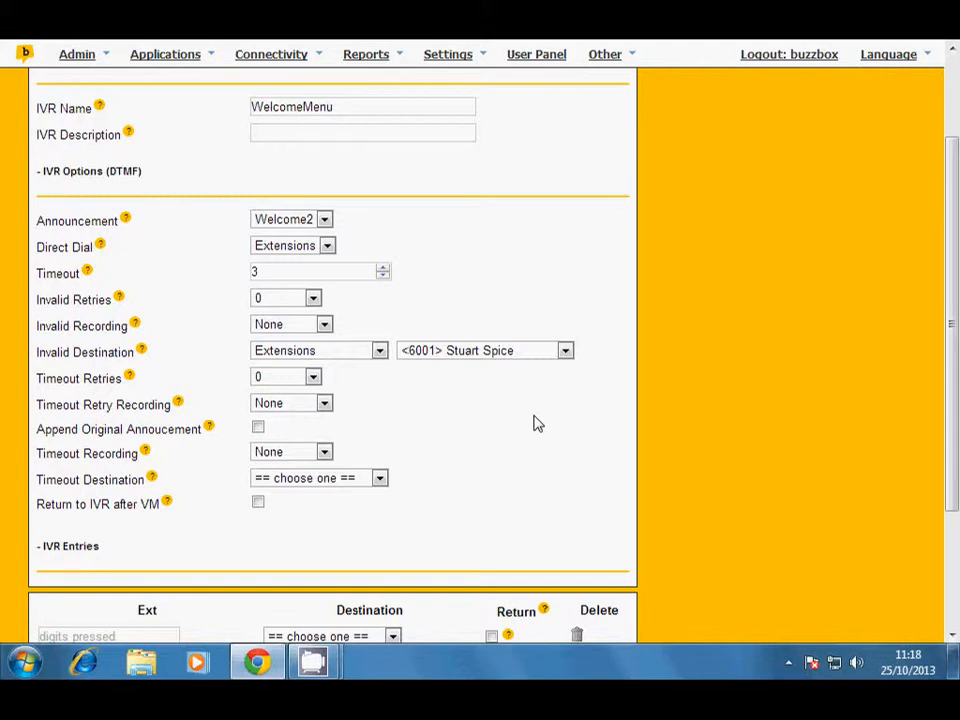
Set the IVR's timeout destination to Ring Groups with Ring Group Support <6300> as the target
scroll(534, 424, "down", 3)
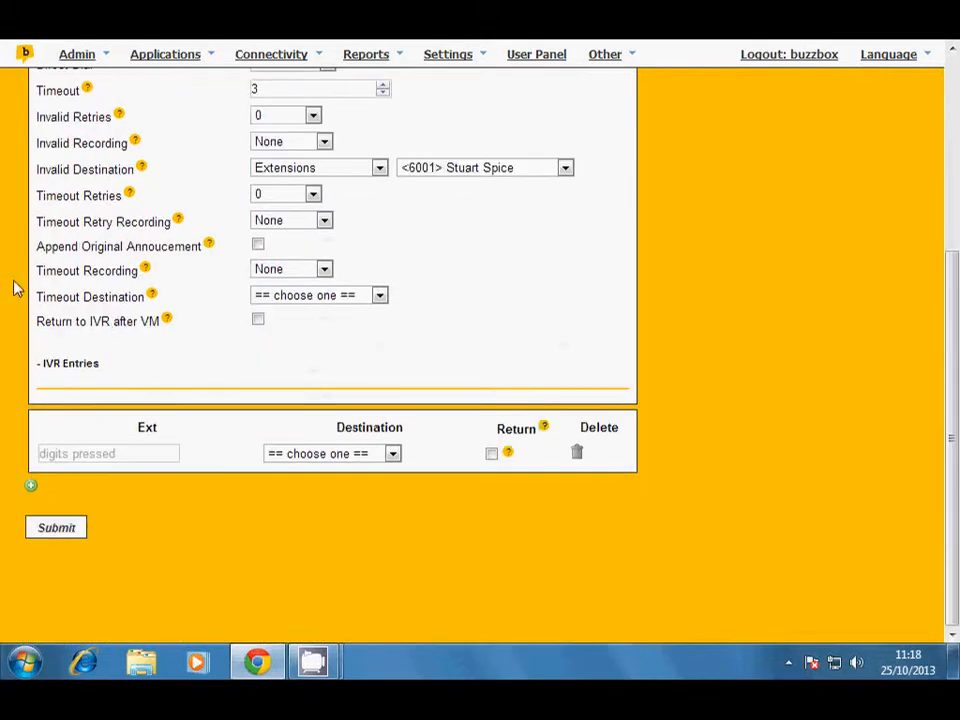
left_click(314, 298)
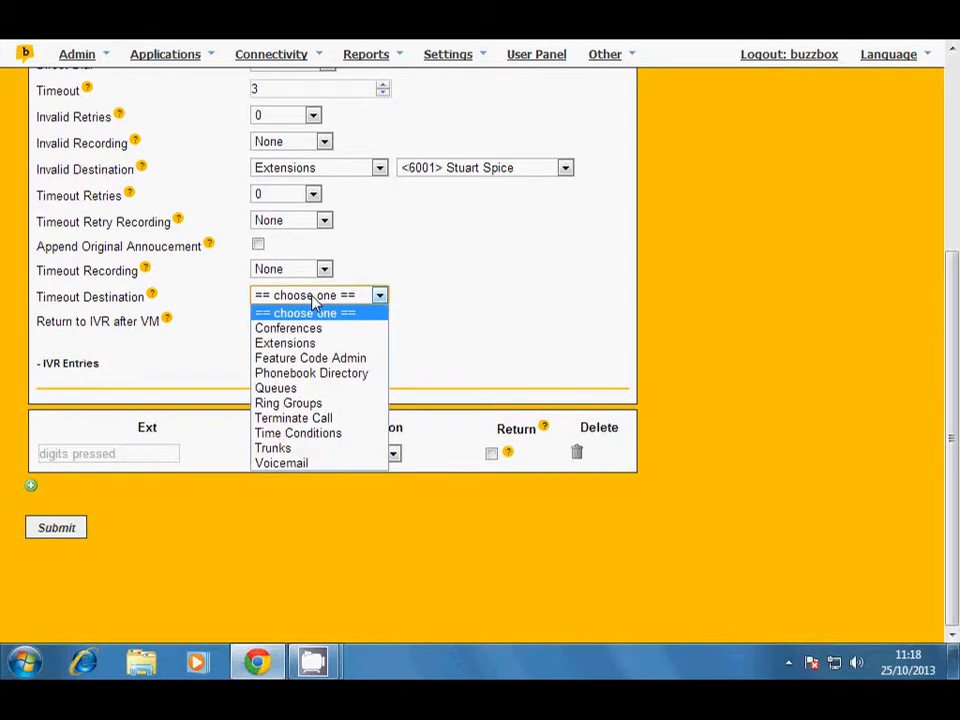
left_click(305, 405)
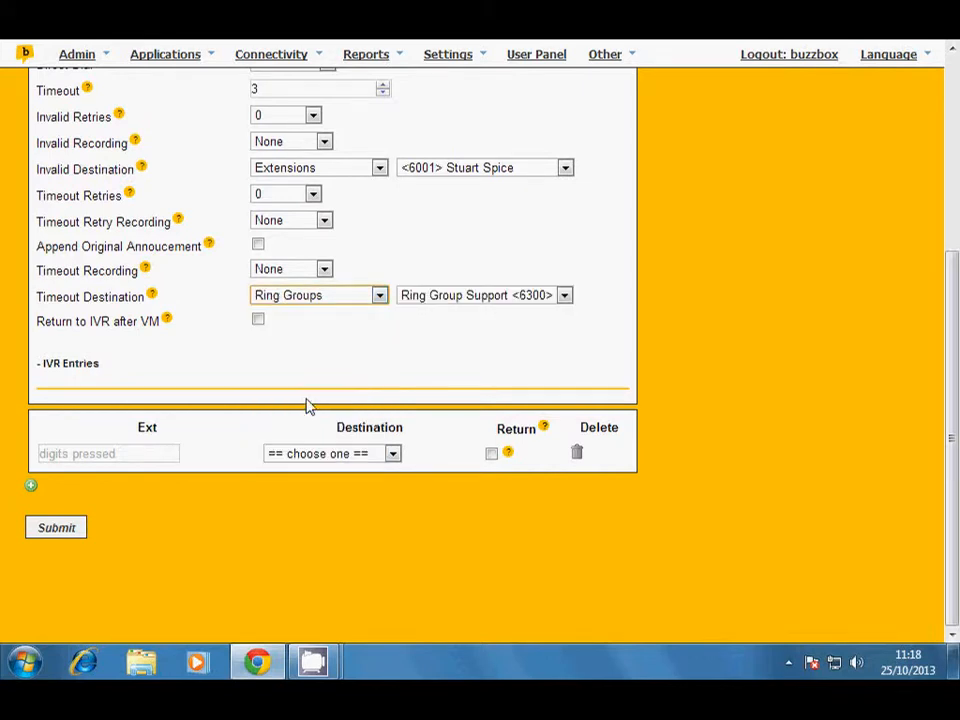
left_click(525, 260)
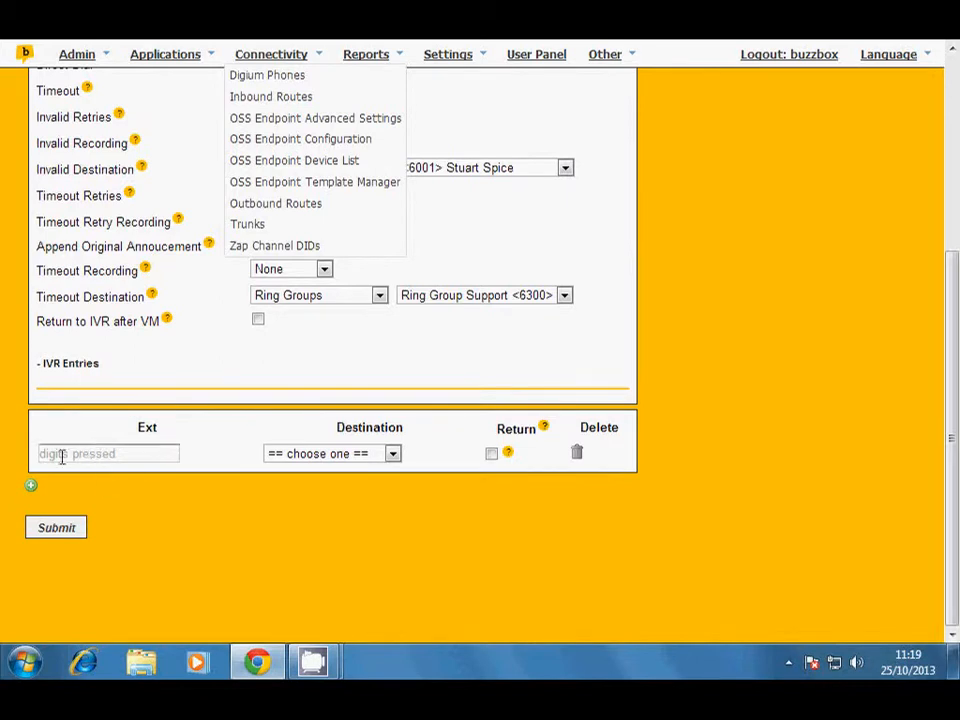
Fill the first IVR entry so that digit 1 goes to Extensions with extension 6001 as the destination
left_click(125, 455)
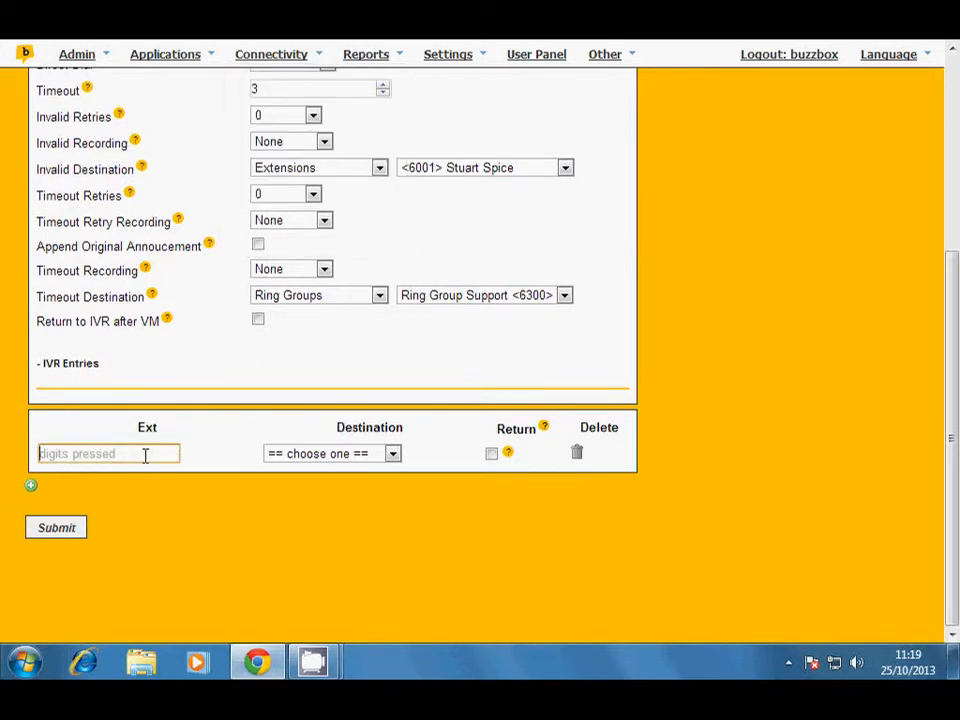
type("1")
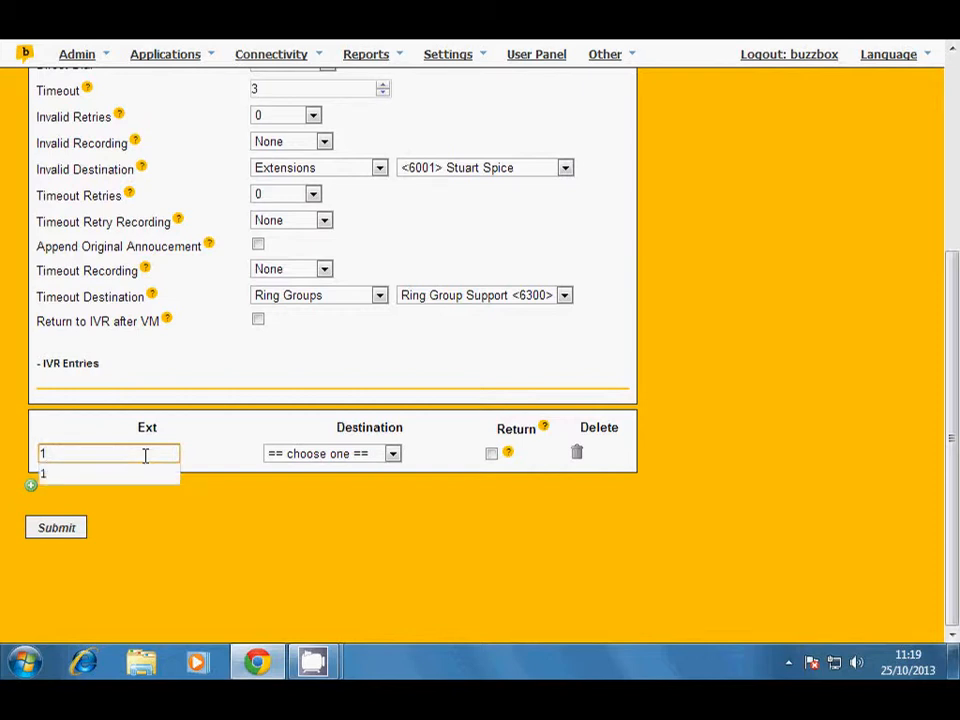
left_click(72, 476)
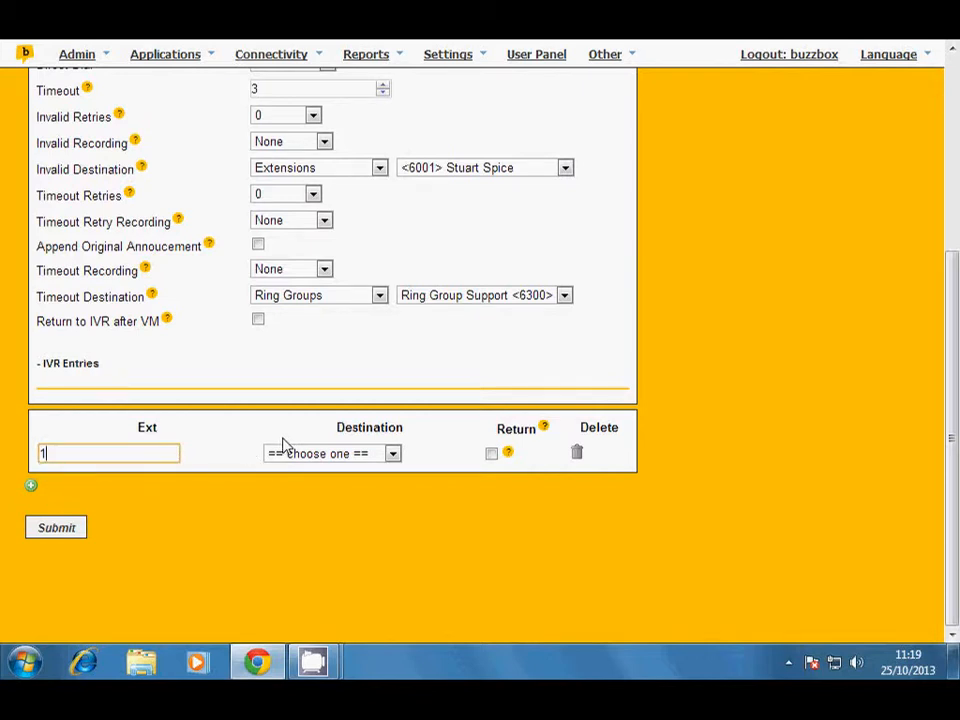
left_click(352, 455)
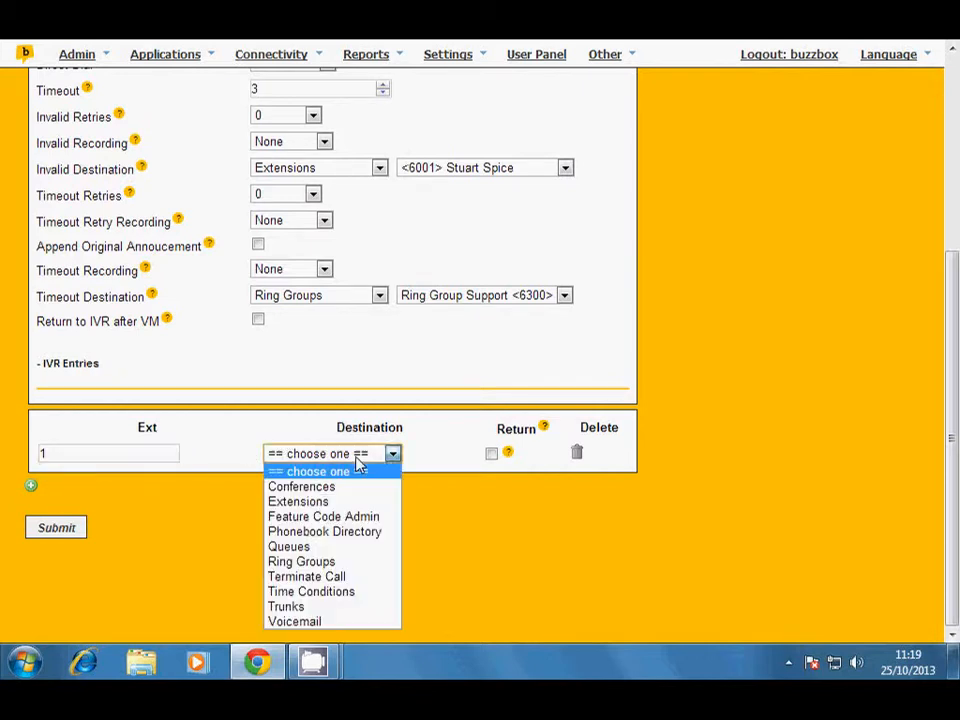
left_click(298, 501)
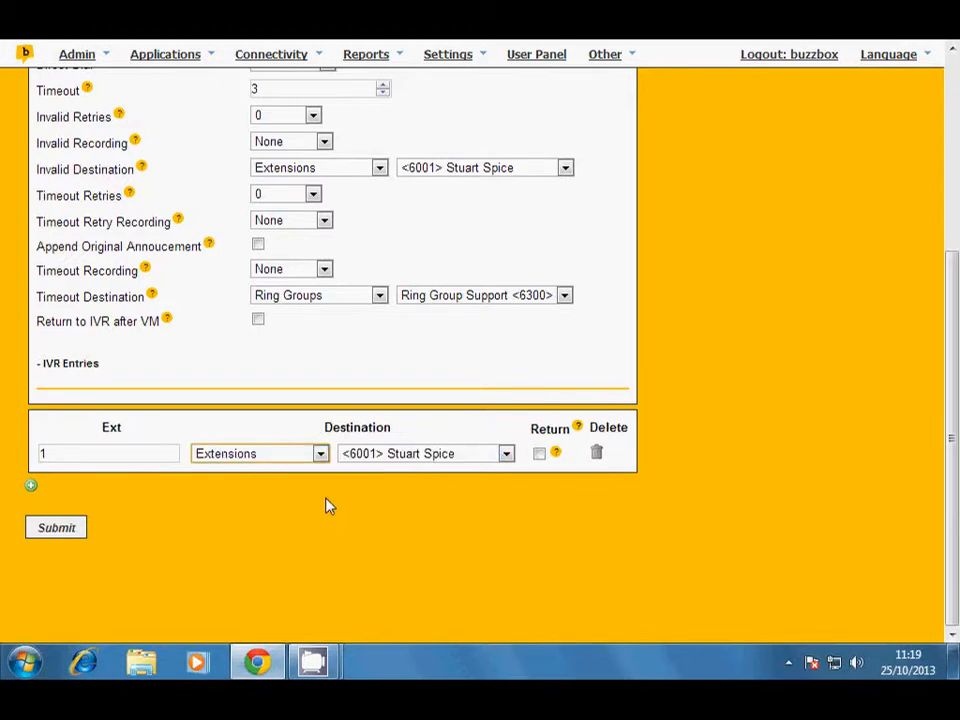
left_click(448, 454)
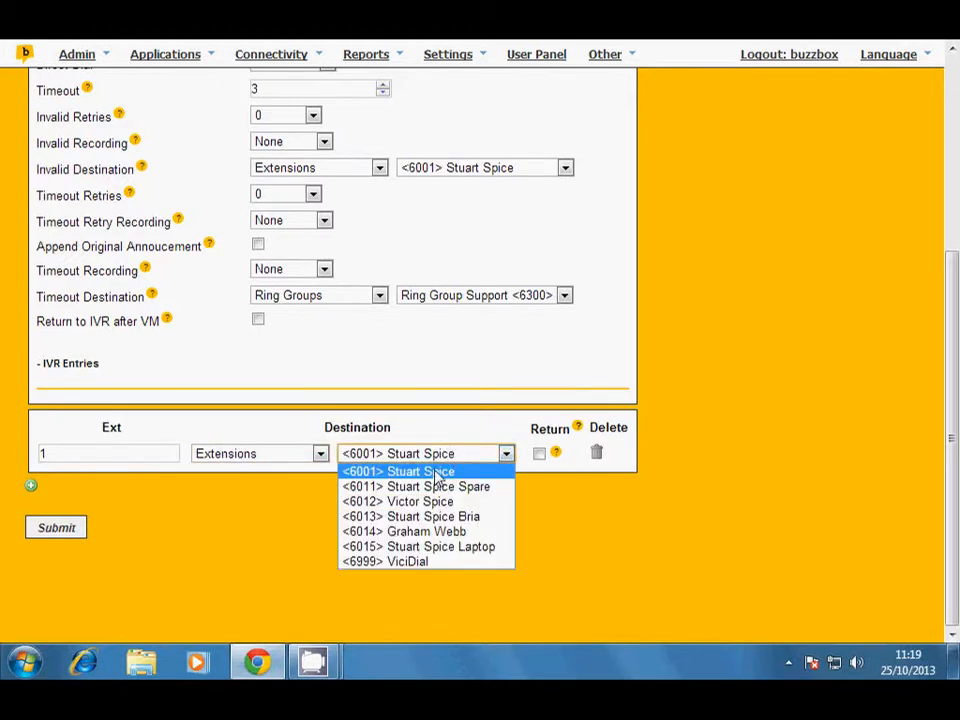
left_click(437, 472)
Add a second IVR entry sending digit 2 to Ring Groups with Ring Group Support <6300>, and submit the IVR
left_click(33, 492)
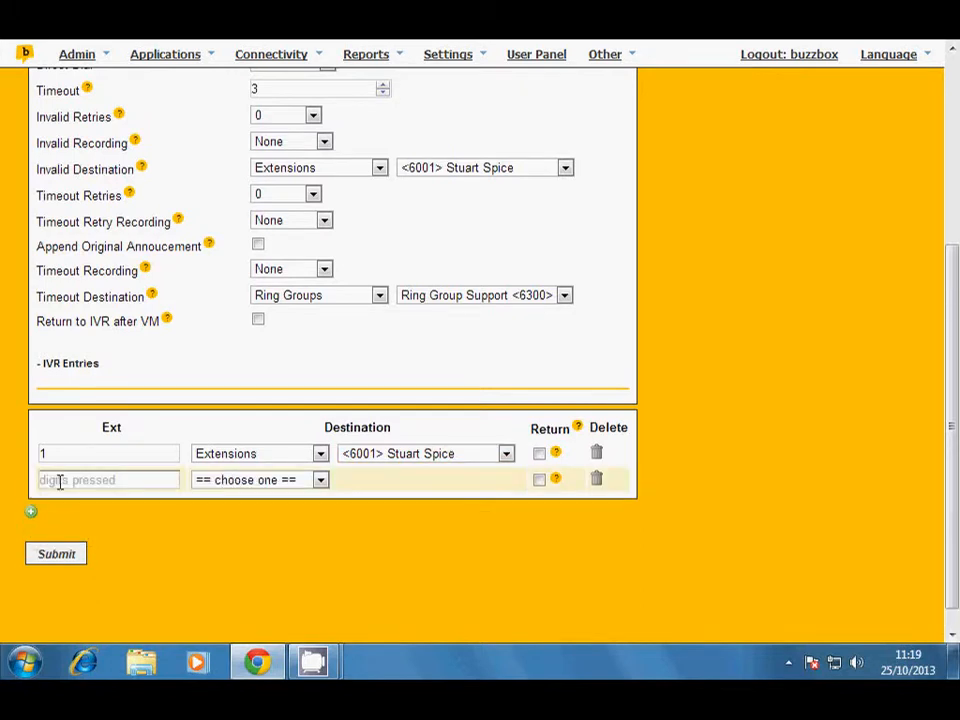
left_click(60, 480)
type("2")
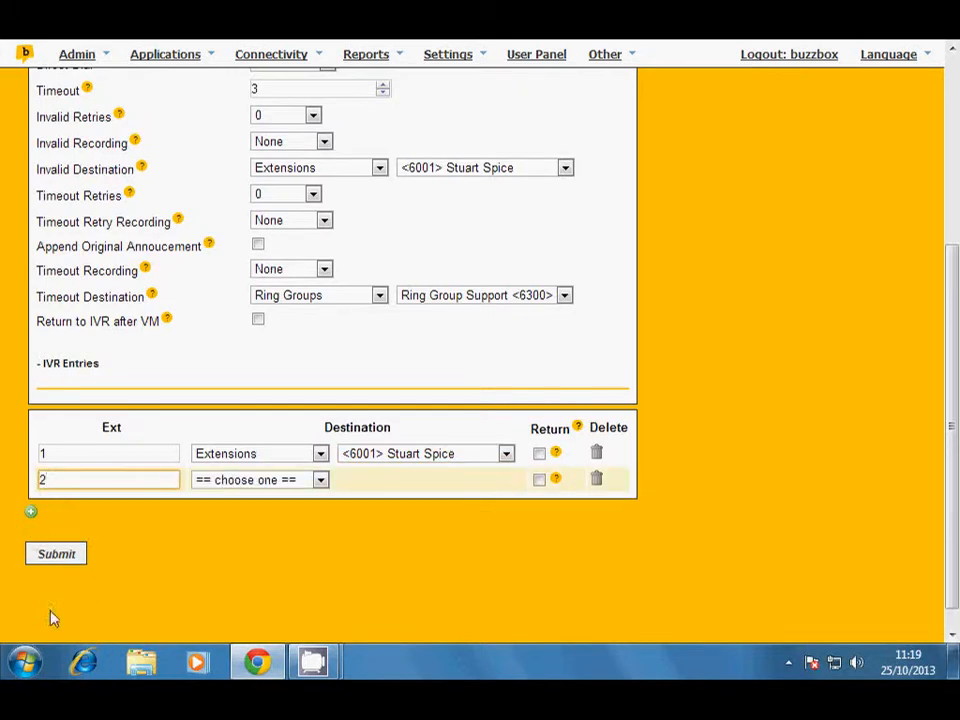
left_click(250, 480)
left_click(248, 403)
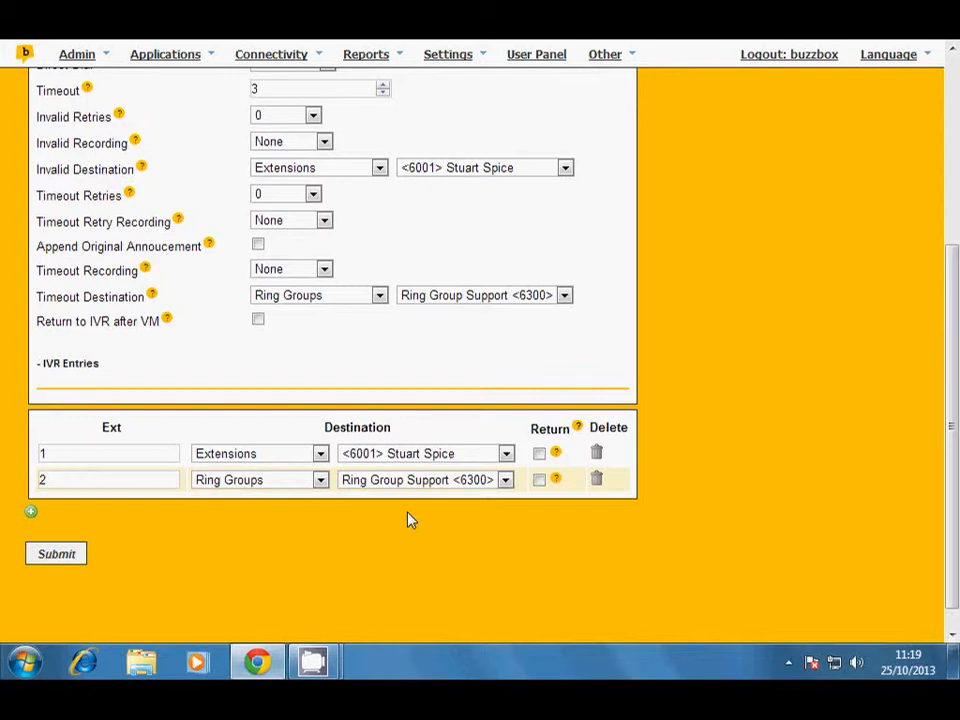
left_click(50, 560)
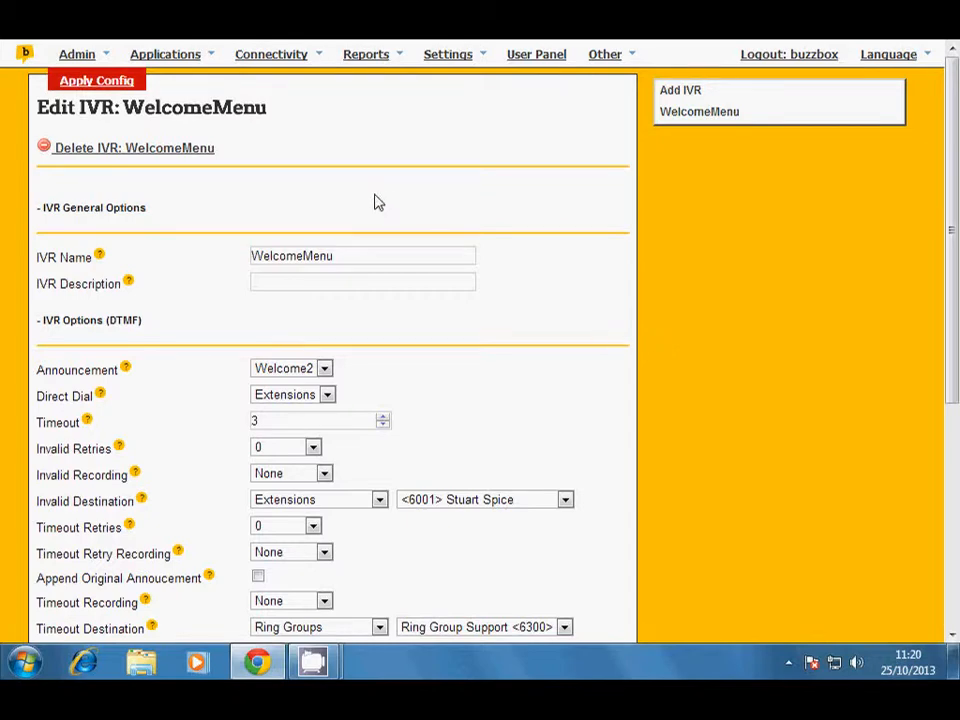
Open the existing inbound route Inbound 0203 for editing
mouse_move(266, 66)
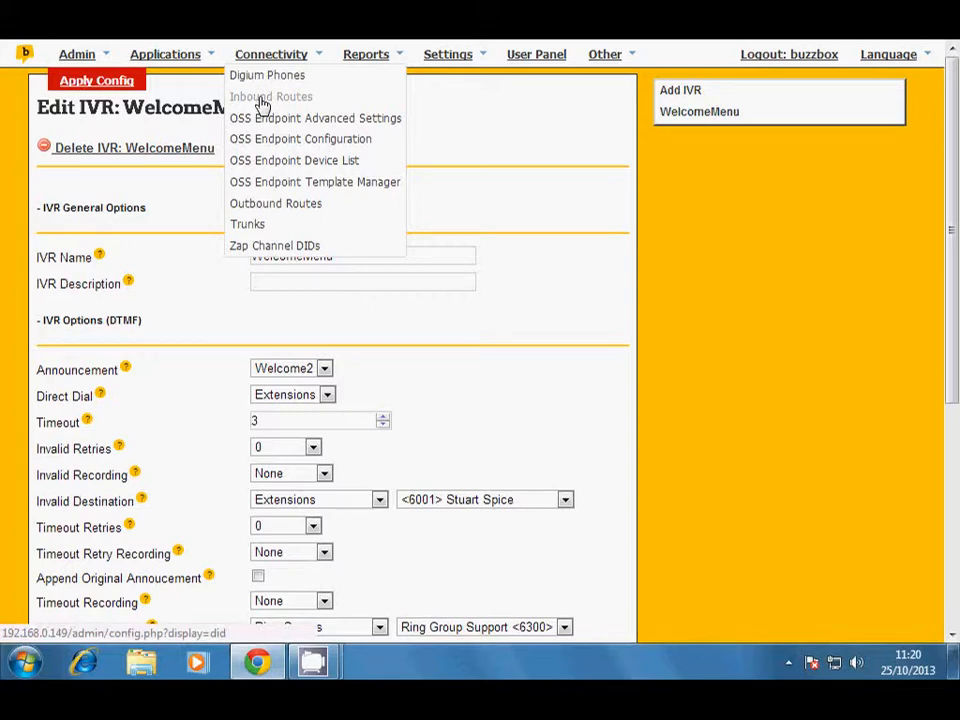
left_click(262, 104)
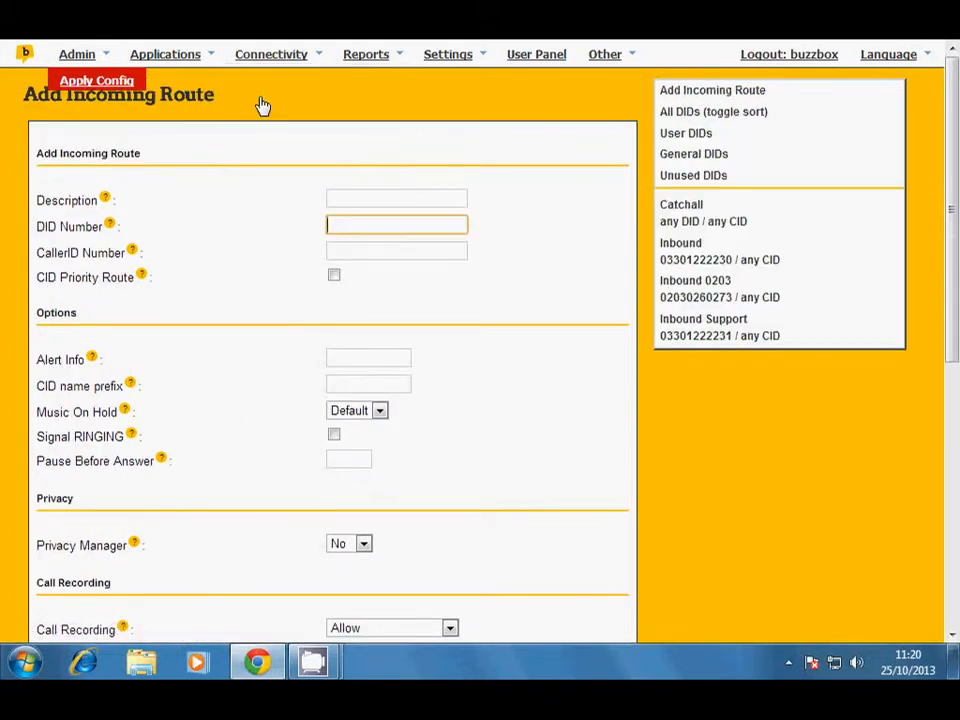
left_click(707, 295)
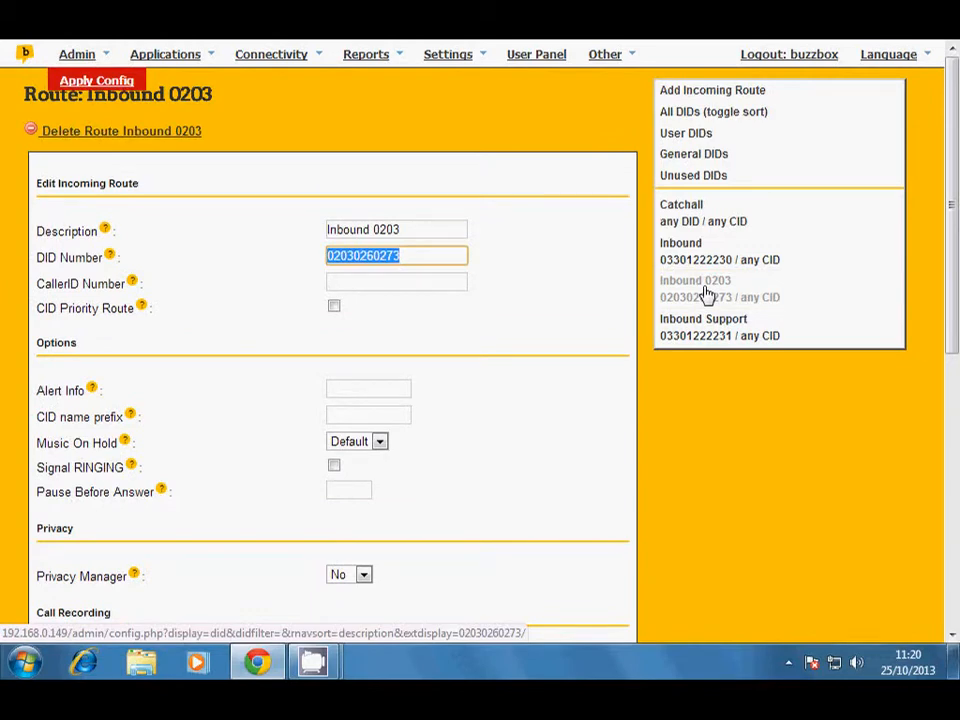
left_click(430, 255)
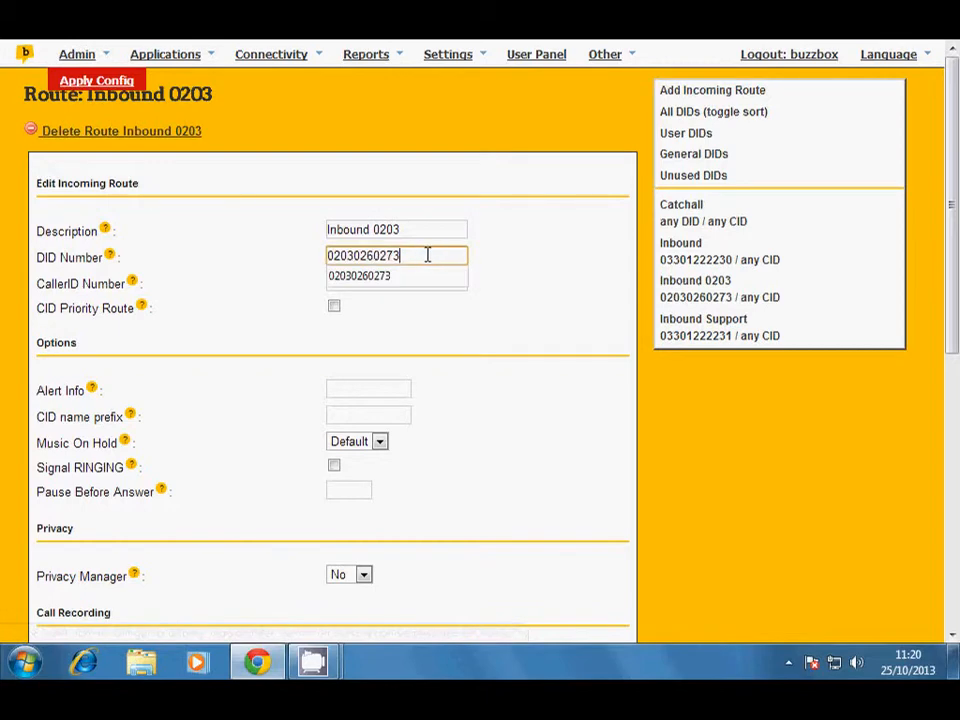
left_click(476, 268)
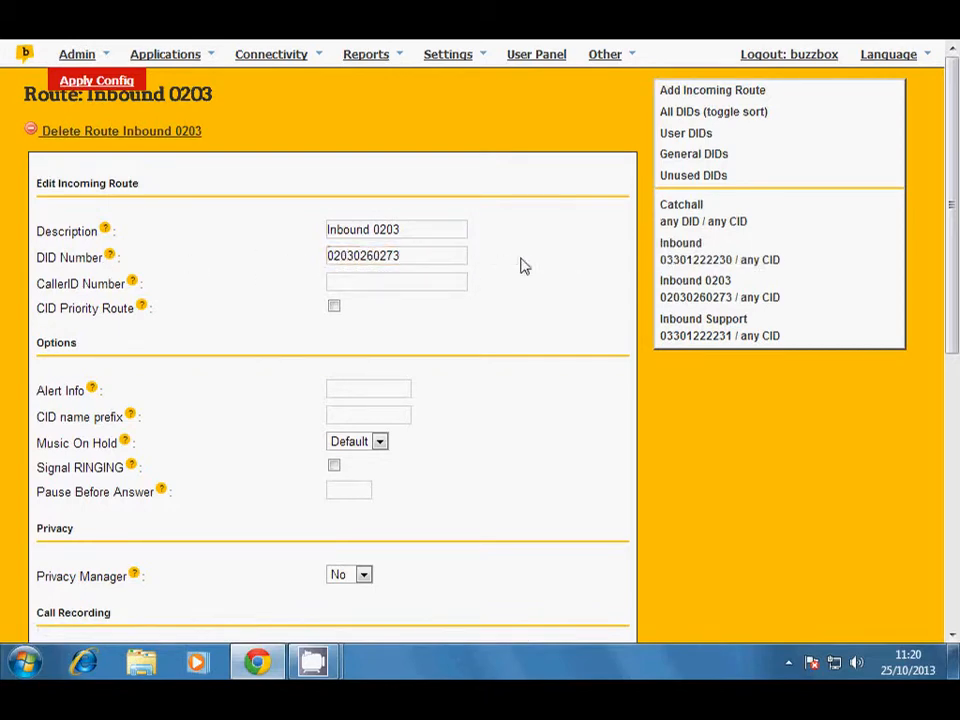
Set the destination of the Inbound 0203 route to the IVR WelcomeMenu and submit the route
scroll(520, 266, "down", 3)
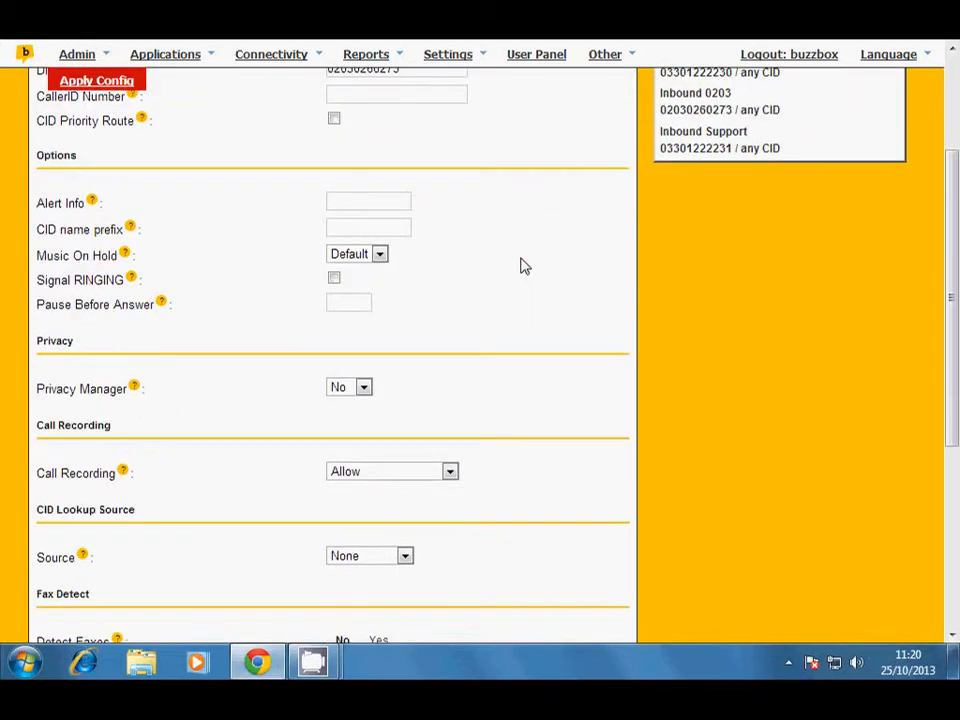
scroll(507, 260, "down", 3)
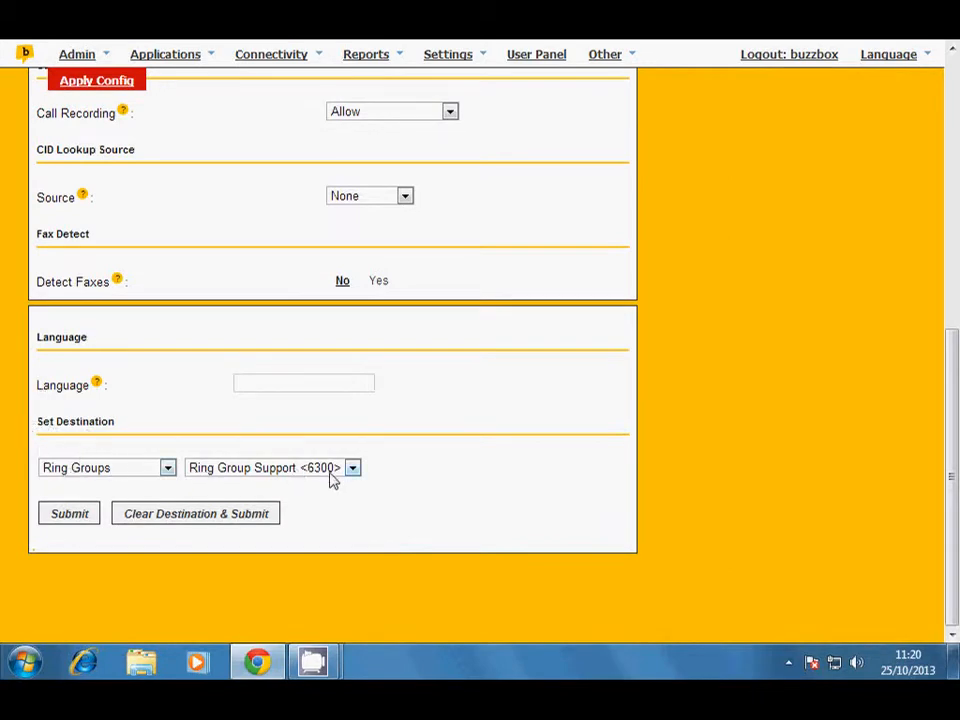
scroll(648, 369, "up", 10)
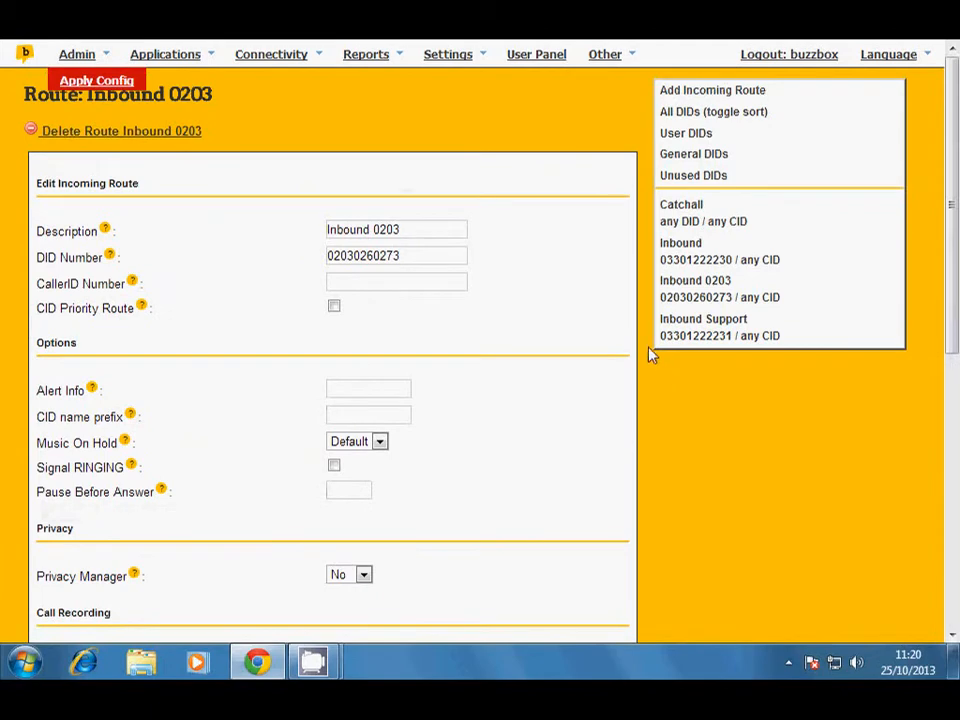
scroll(566, 417, "down", 10)
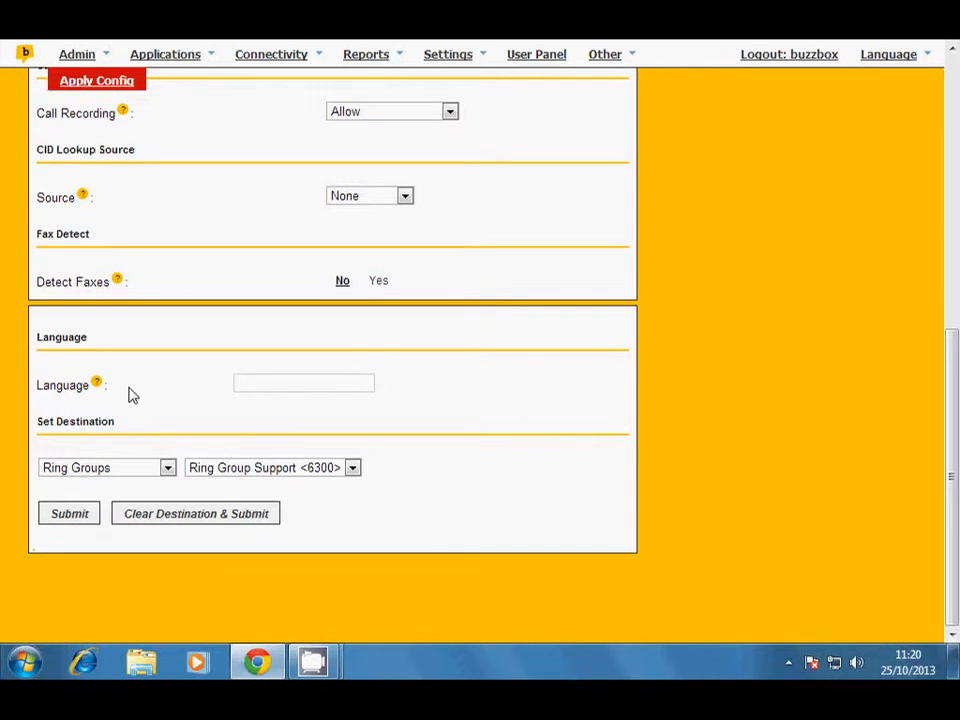
left_click(127, 470)
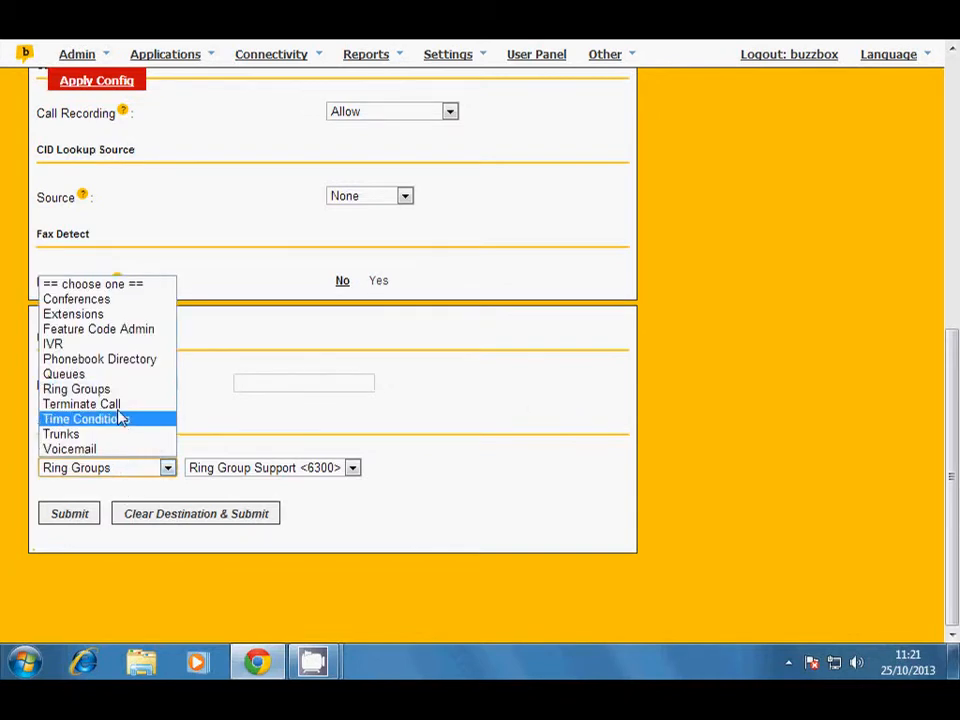
left_click(76, 345)
left_click(261, 476)
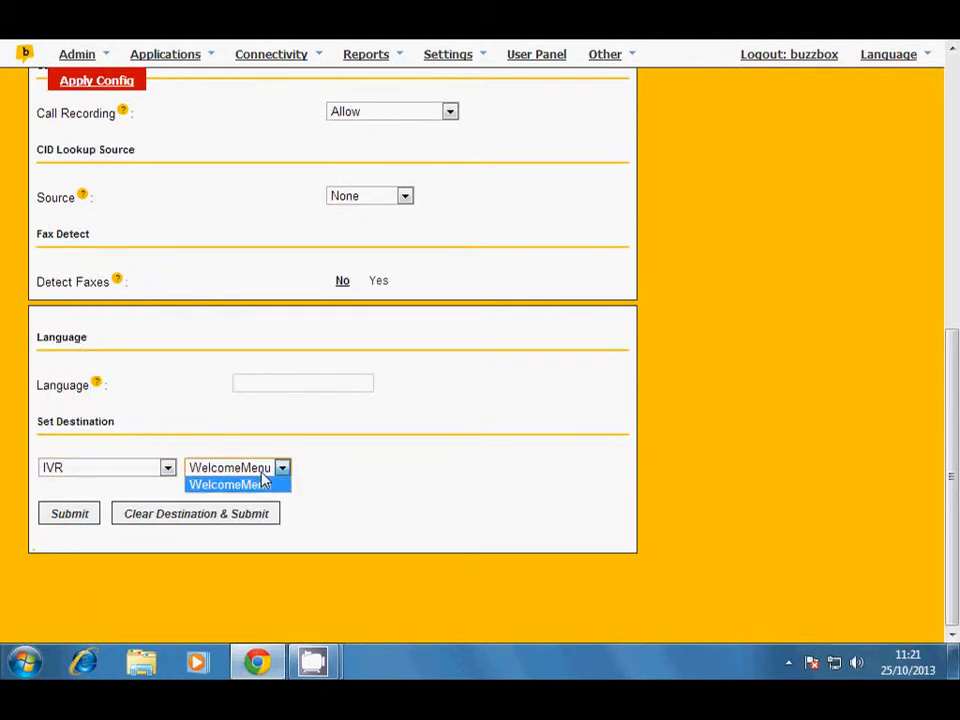
left_click(261, 476)
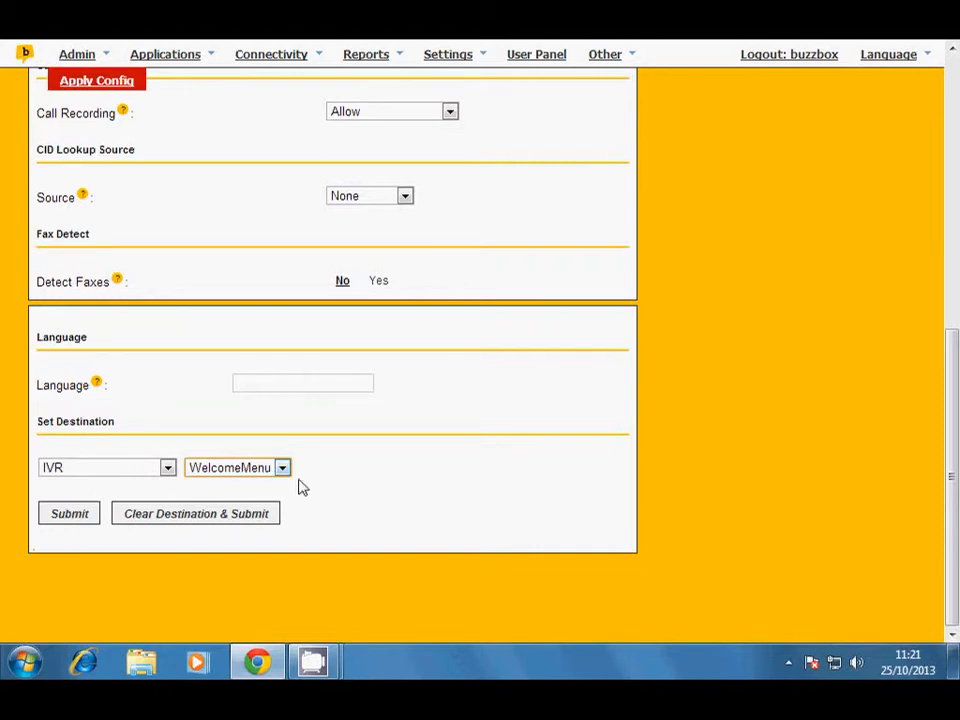
left_click(69, 517)
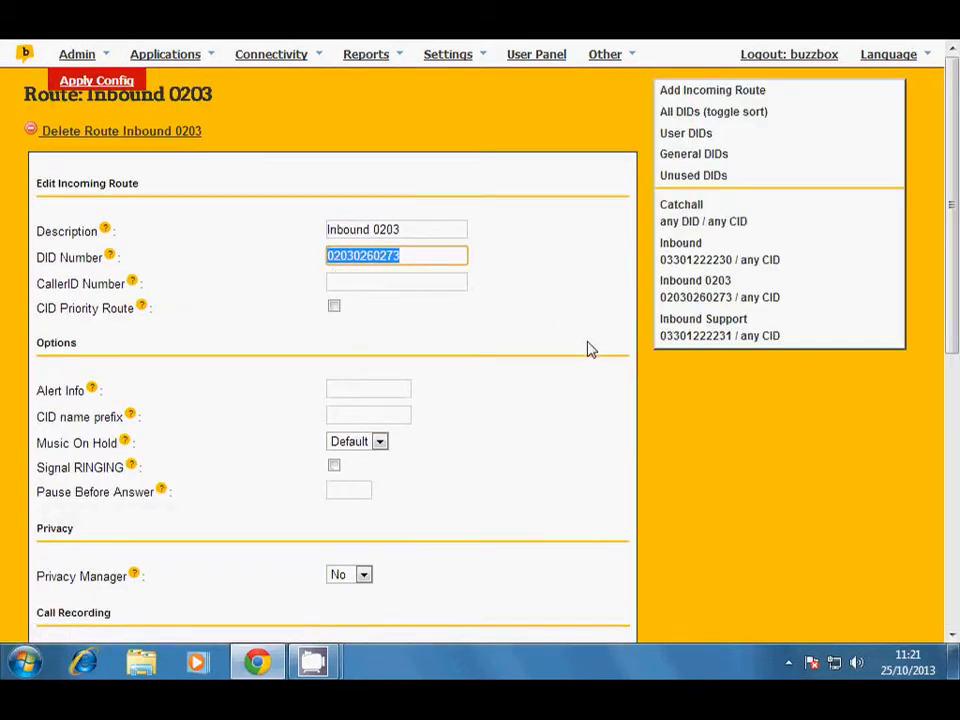
Check the saved destination of the Inbound 0203 route and apply the pending configuration changes
scroll(556, 452, "down", 5)
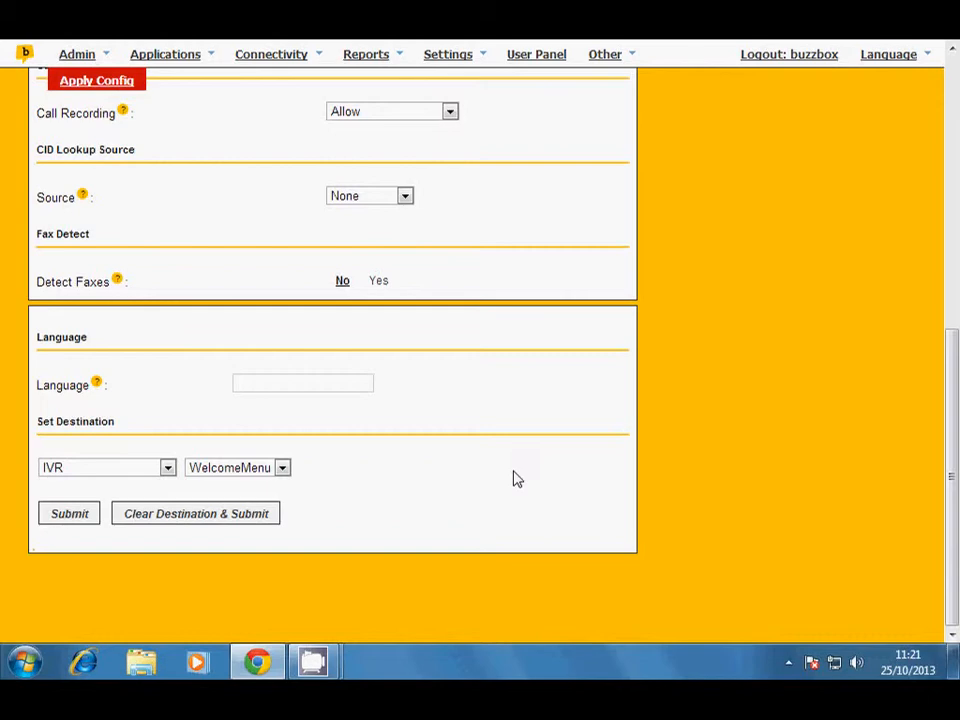
scroll(513, 479, "up", 10)
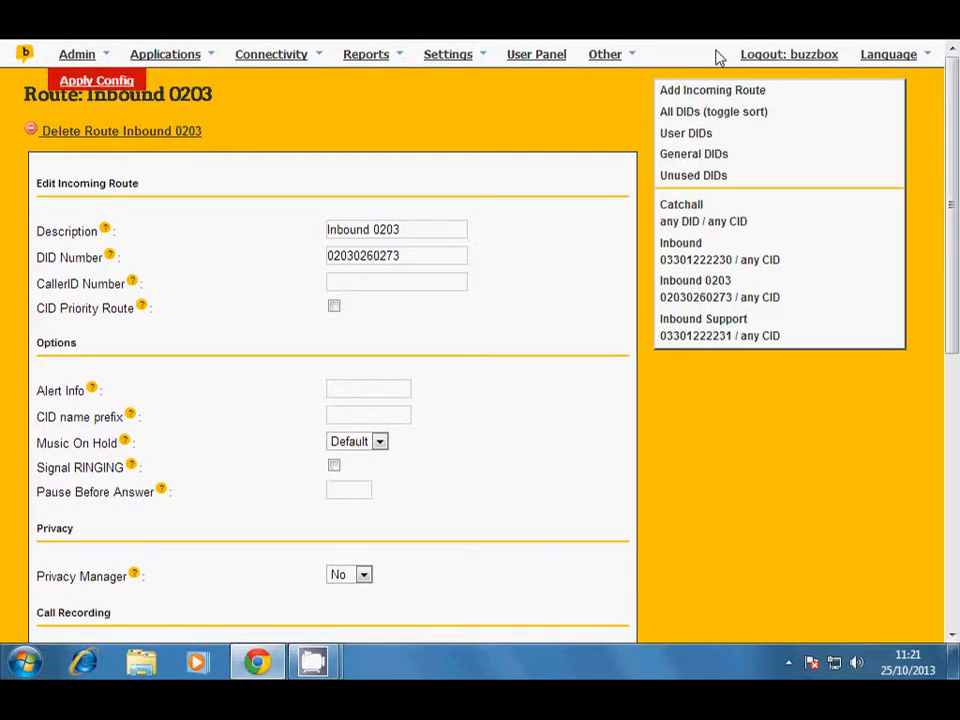
left_click(99, 90)
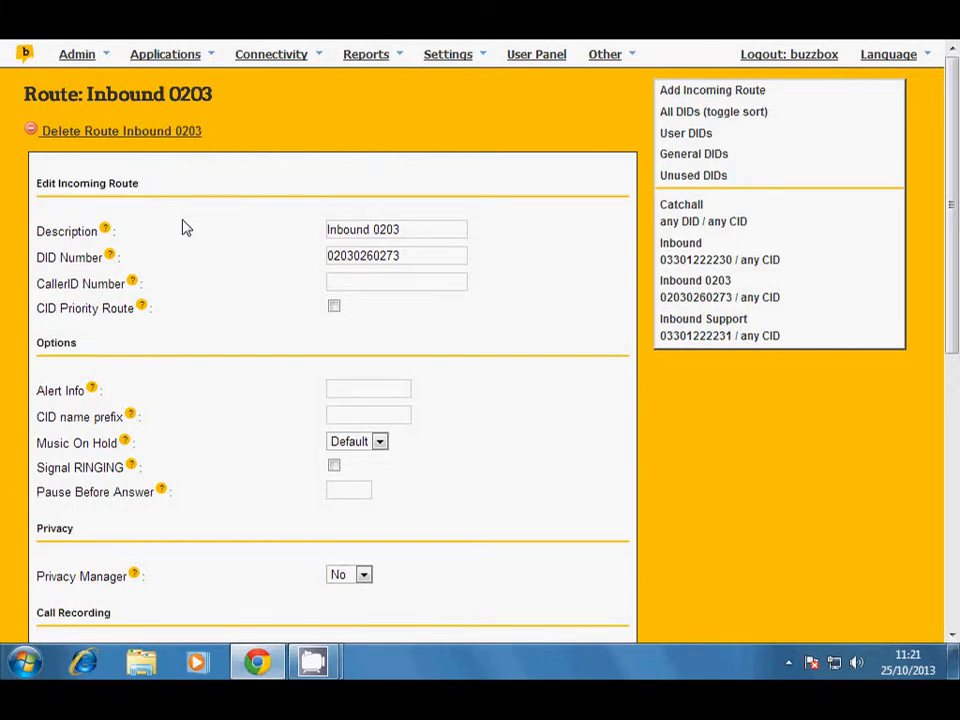
scroll(608, 261, "down", 1)
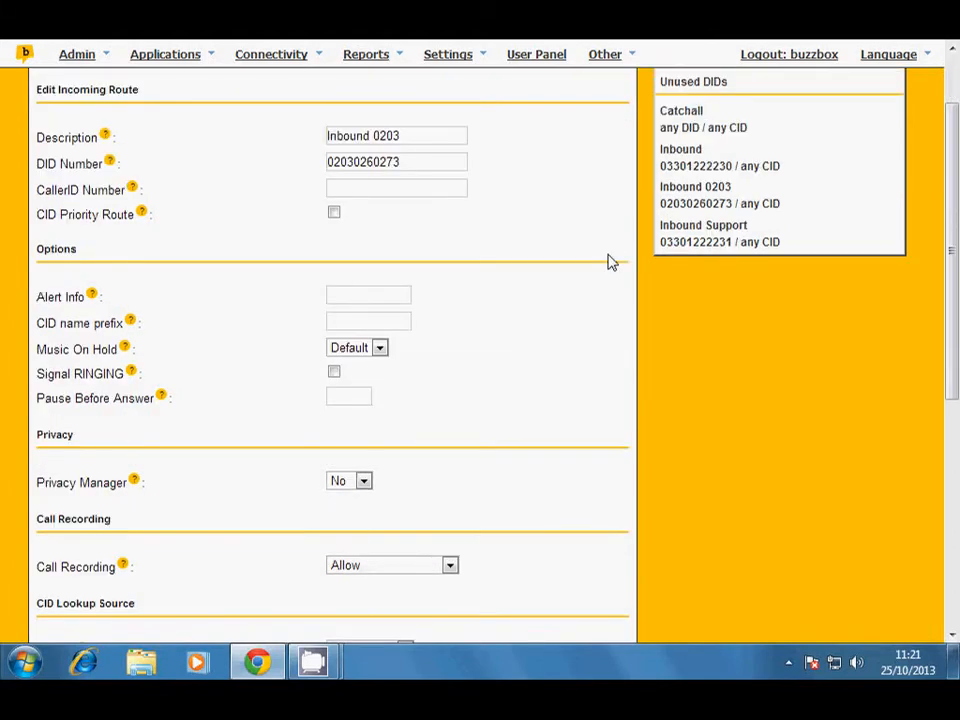